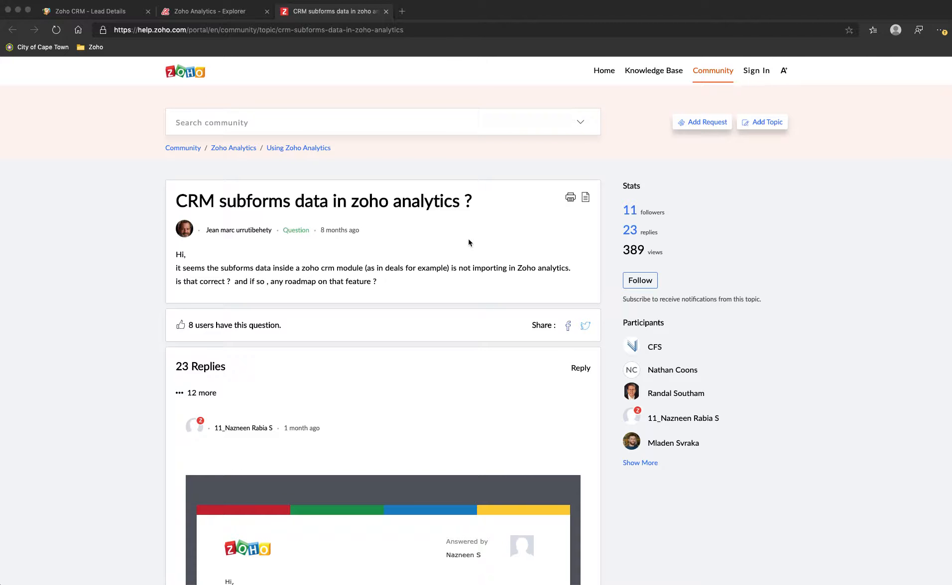
Read through the replies in the community topic about CRM subforms data in Zoho Analytics.
left_click(178, 203)
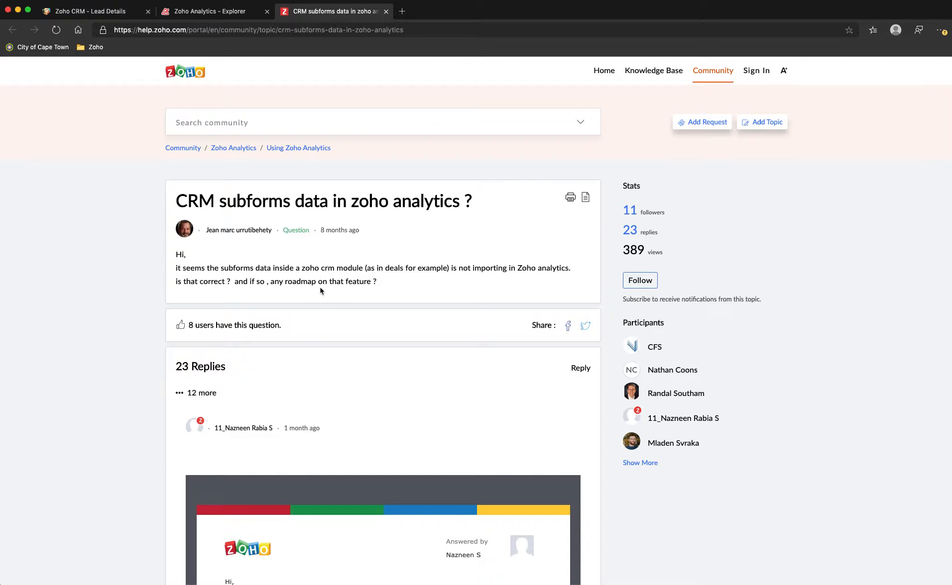
scroll(299, 347, "down", 5)
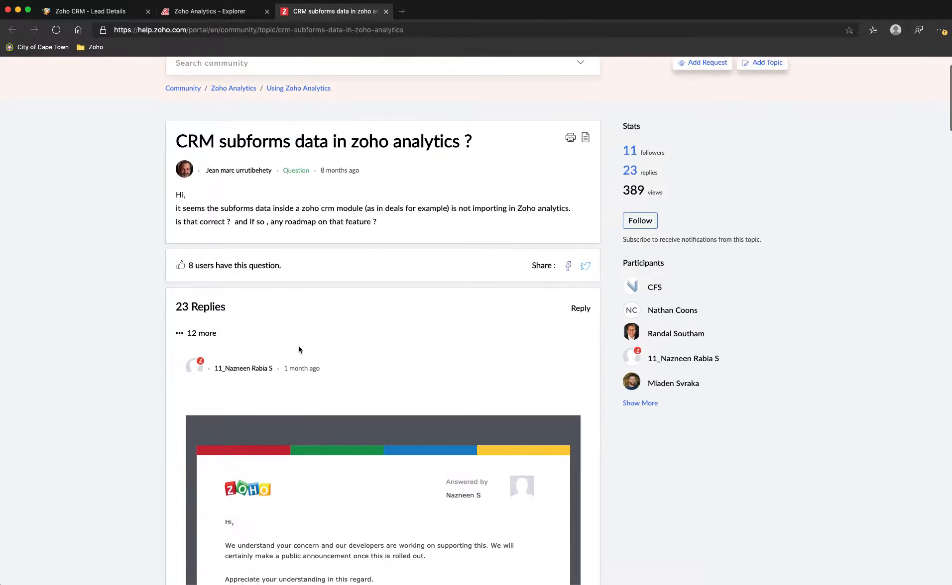
scroll(298, 346, "down", 20)
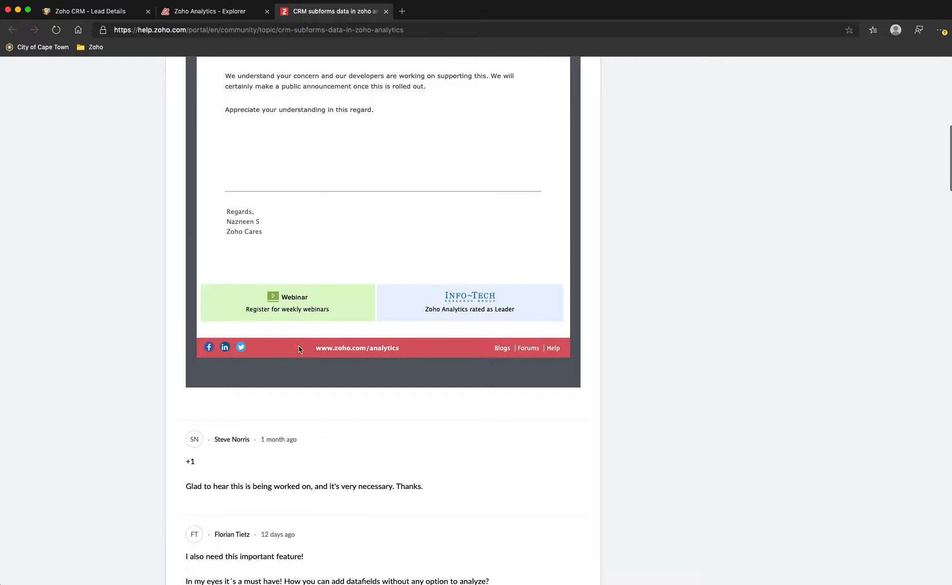
scroll(299, 346, "down", 7)
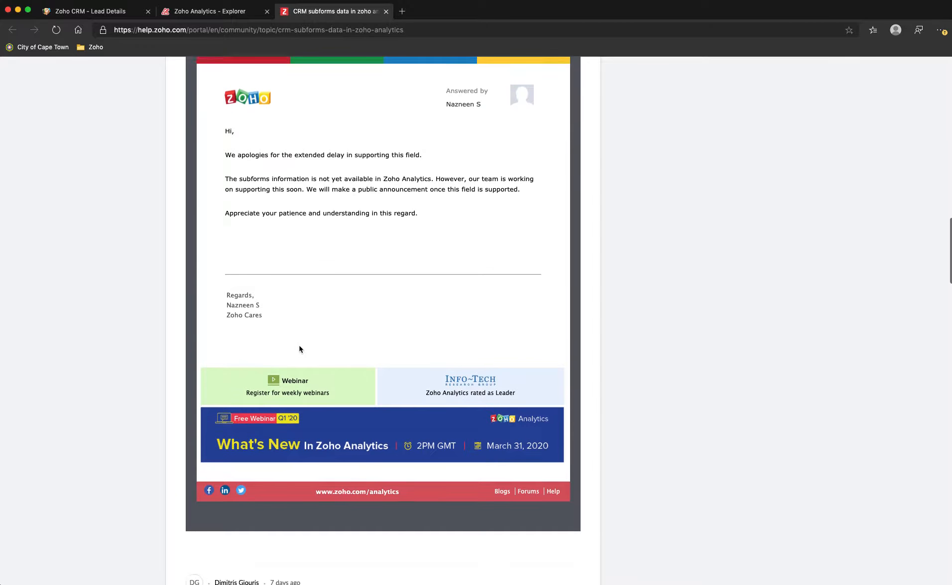
scroll(300, 349, "down", 5)
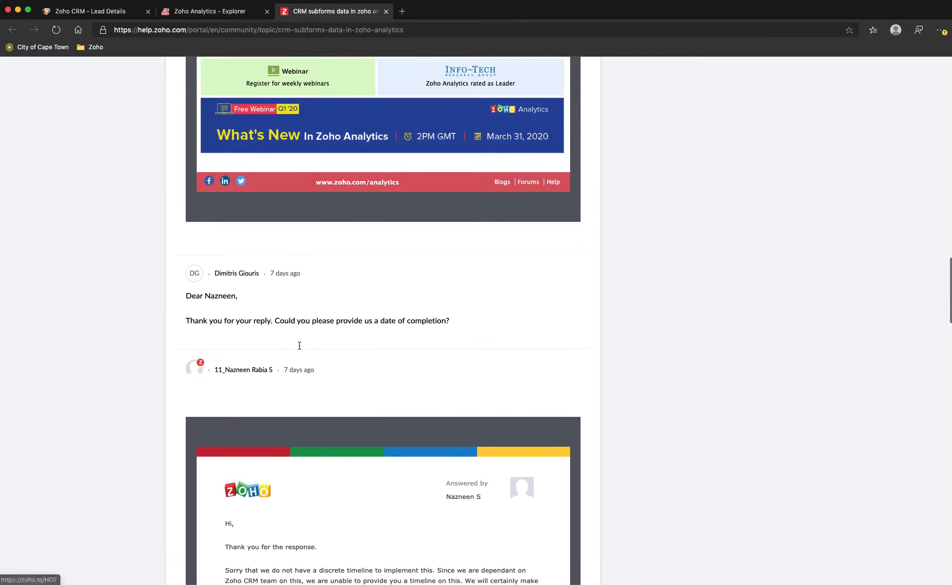
scroll(299, 349, "down", 10)
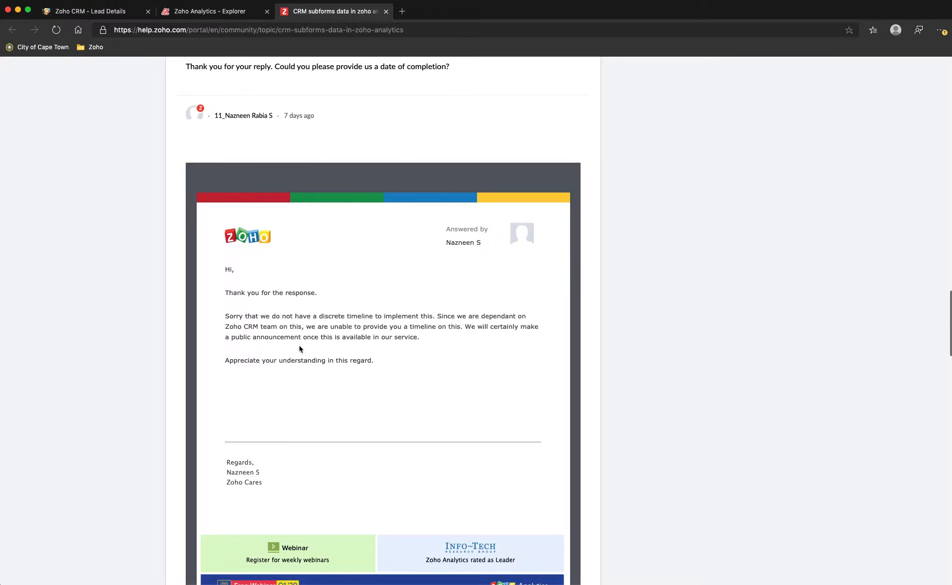
scroll(299, 349, "down", 11)
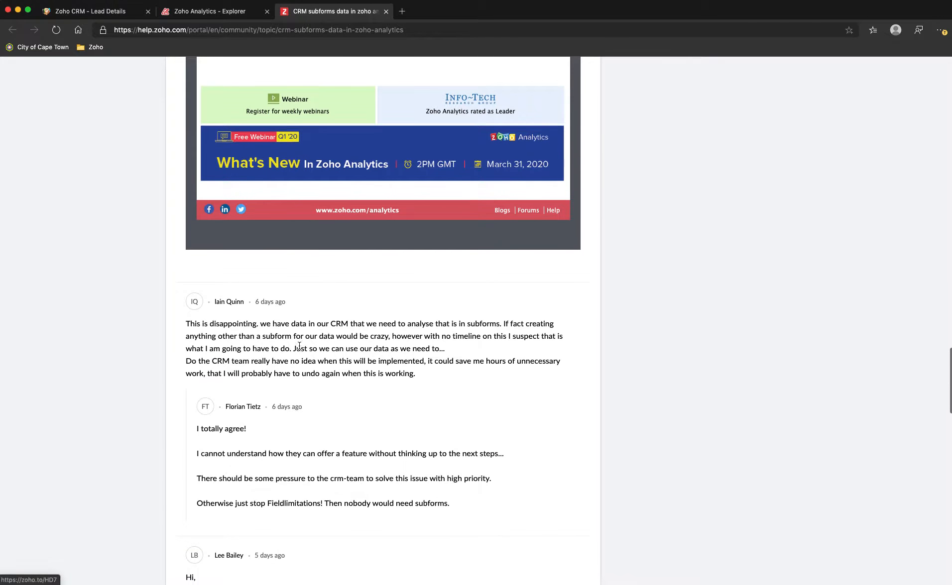
scroll(298, 345, "down", 1)
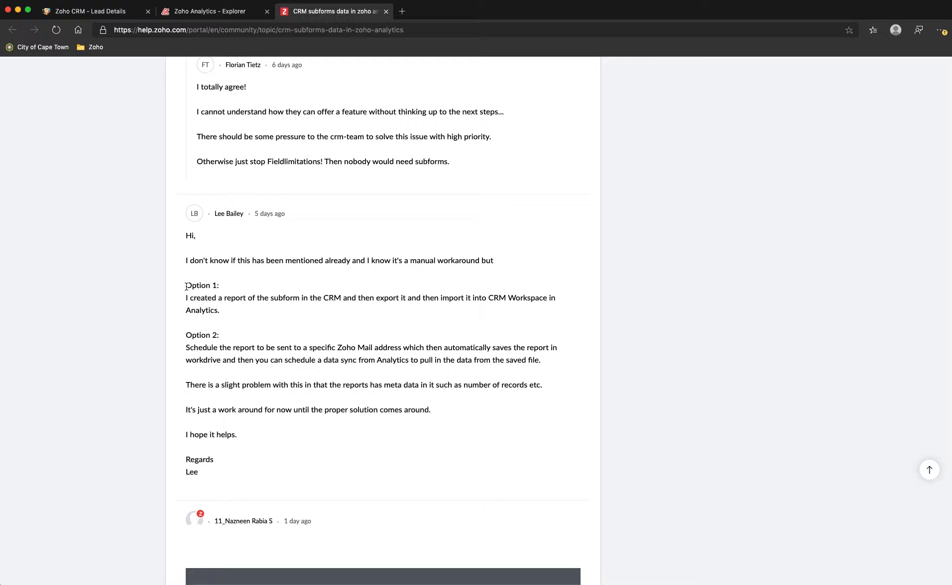
Examine the Option 1 and Option 2 workarounds in the reply, including the scheduled report, Zoho Mail address and report metadata.
left_click_drag(185, 287, 227, 290)
left_click(186, 333)
left_click_drag(187, 333, 217, 336)
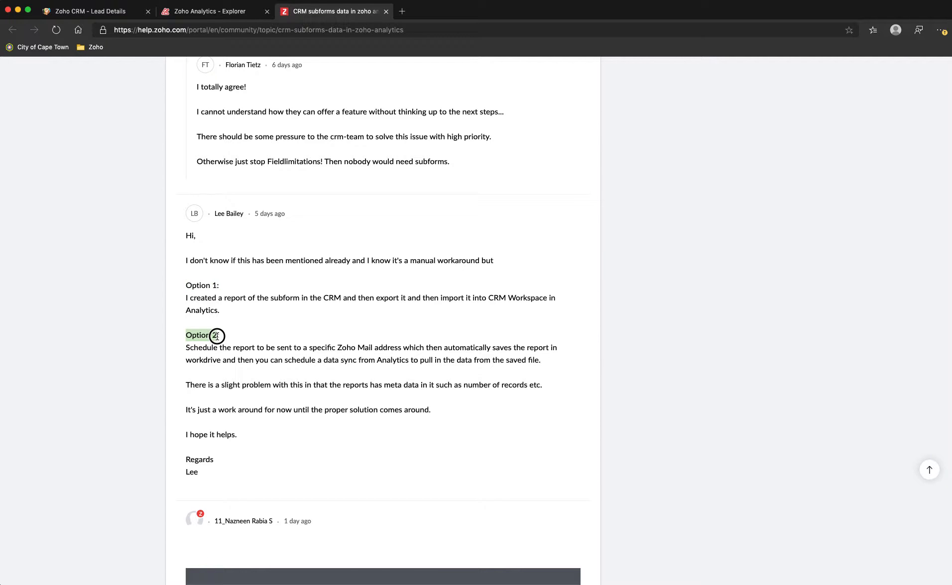
left_click(188, 347)
left_click_drag(188, 348, 259, 349)
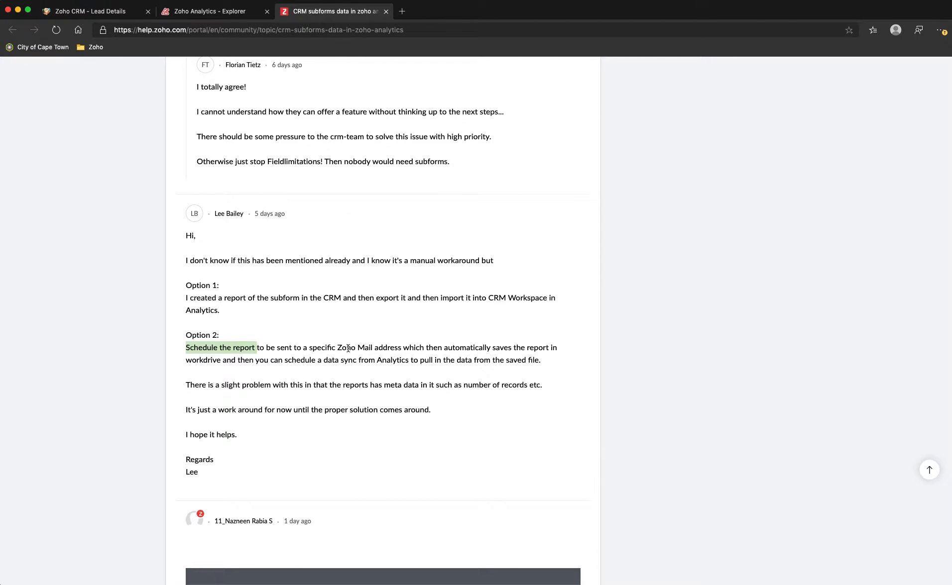
left_click_drag(338, 347, 402, 348)
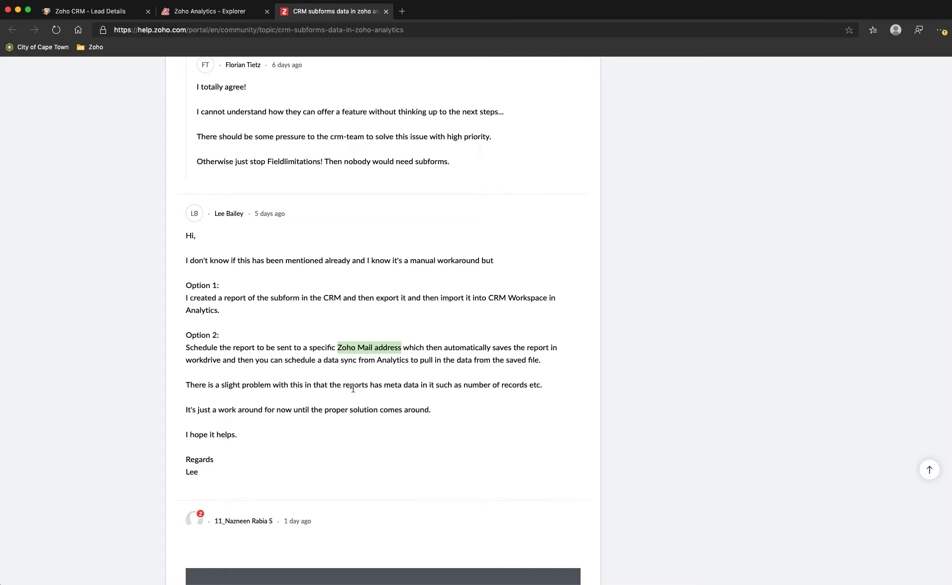
left_click(376, 386)
left_click(422, 386)
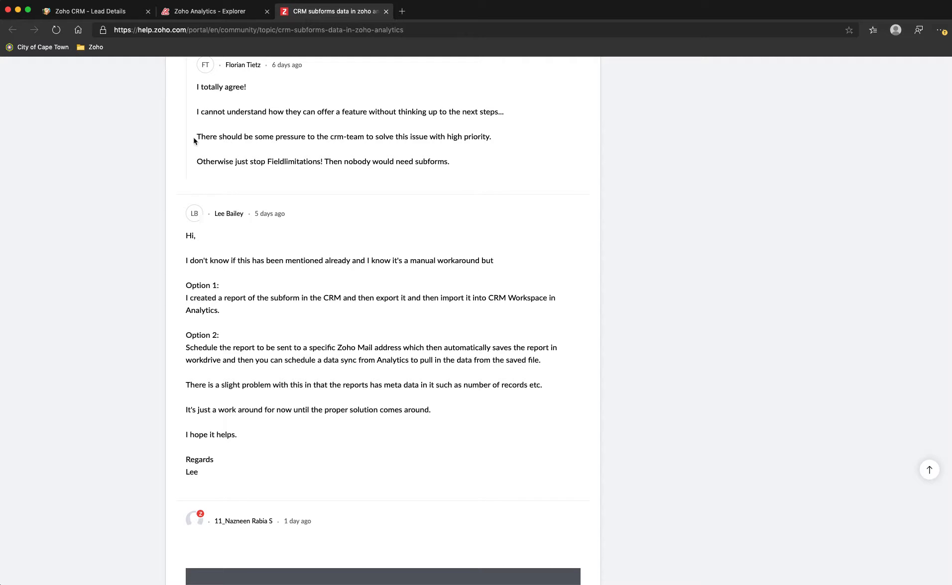
Switch to Zoho Analytics, search the Zoho CRM Reports workspace views for "sub", and clear the search.
left_click(215, 13)
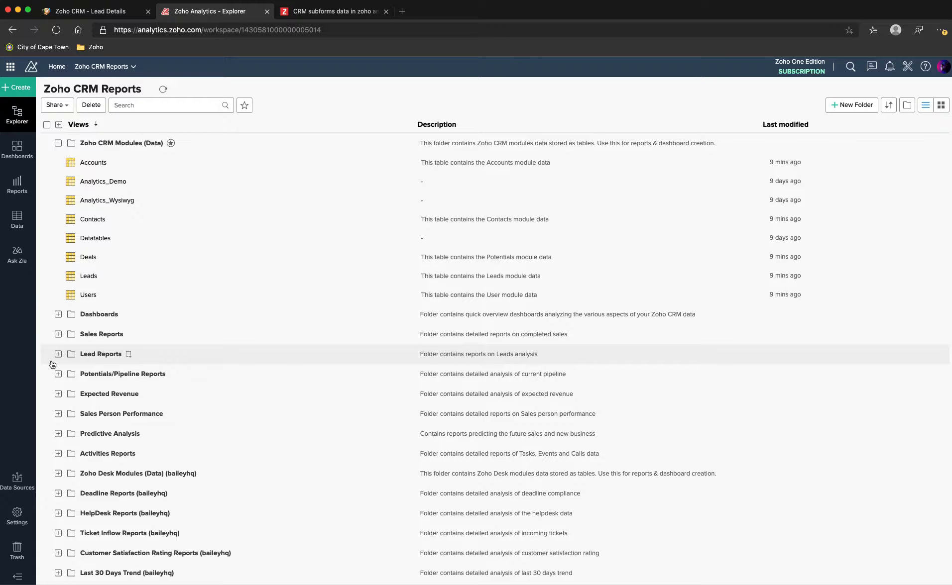
left_click(150, 105)
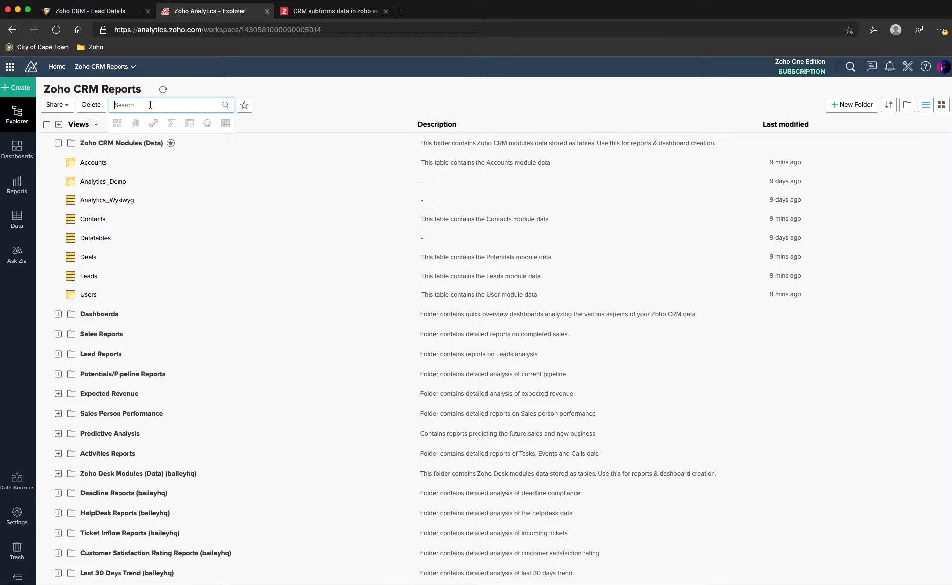
type("sub")
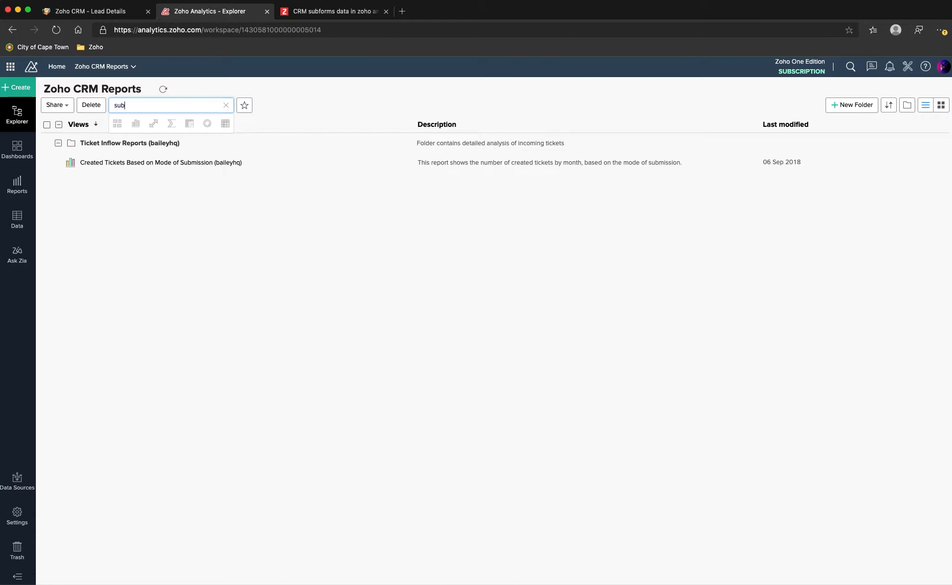
key("BackSpace")
key("BackSpace")
key("BackSpace")
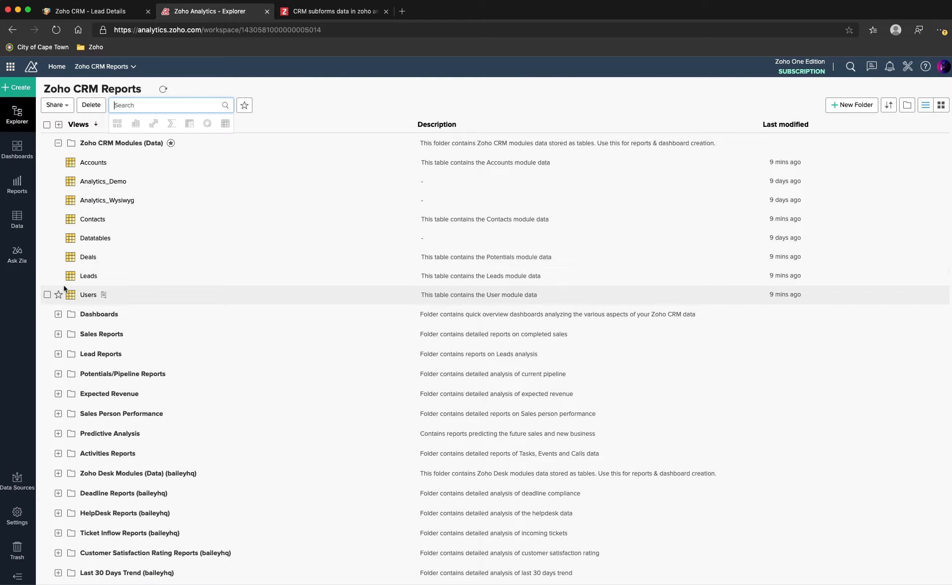
Open the sync setup of the Zoho CRM data source and review the fields available for the Leads module.
left_click(14, 480)
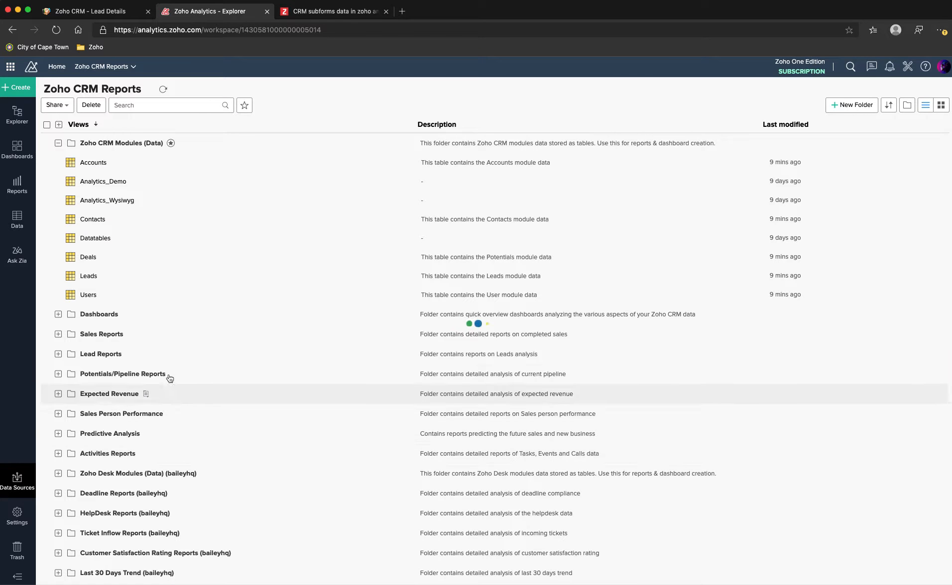
left_click(85, 144)
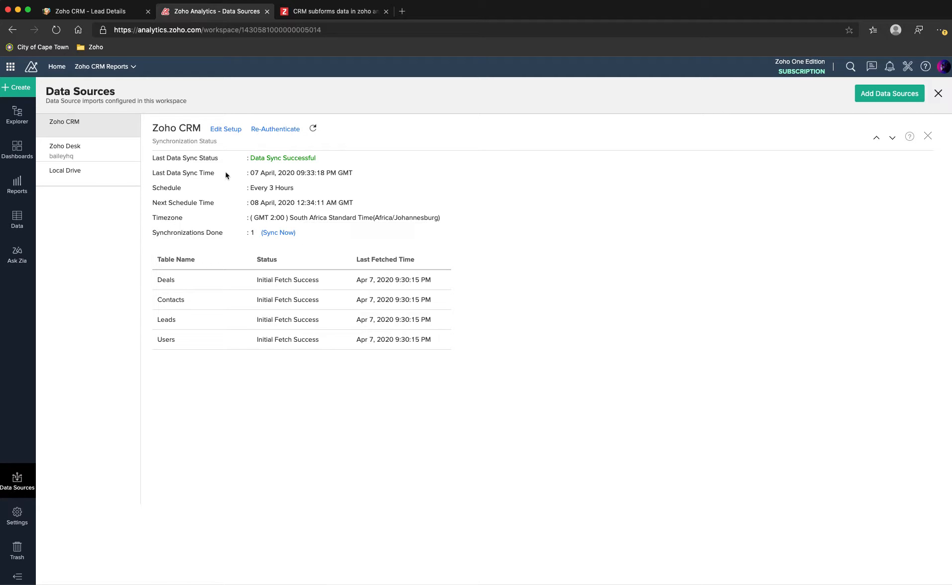
left_click(226, 130)
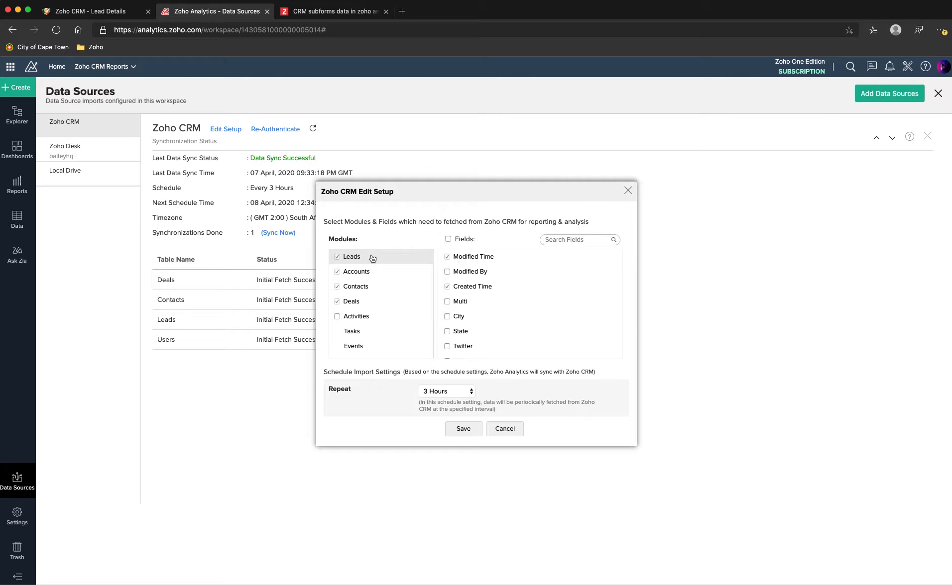
scroll(475, 321, "down", 3)
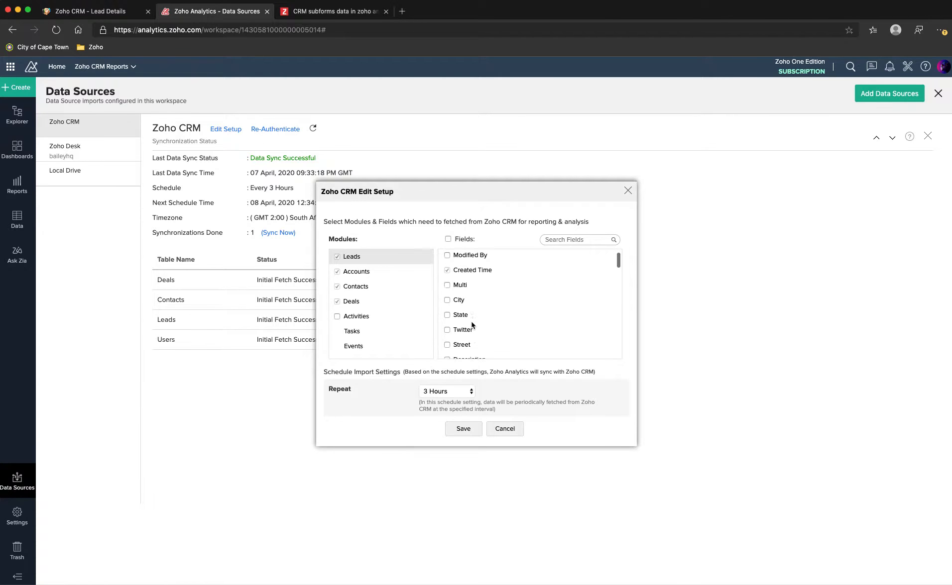
scroll(473, 325, "down", 5)
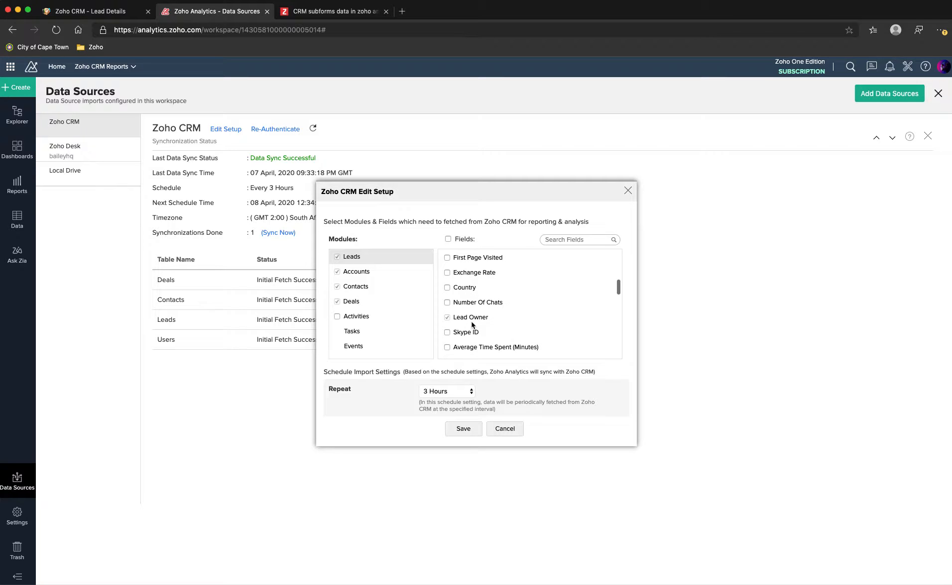
scroll(472, 325, "down", 5)
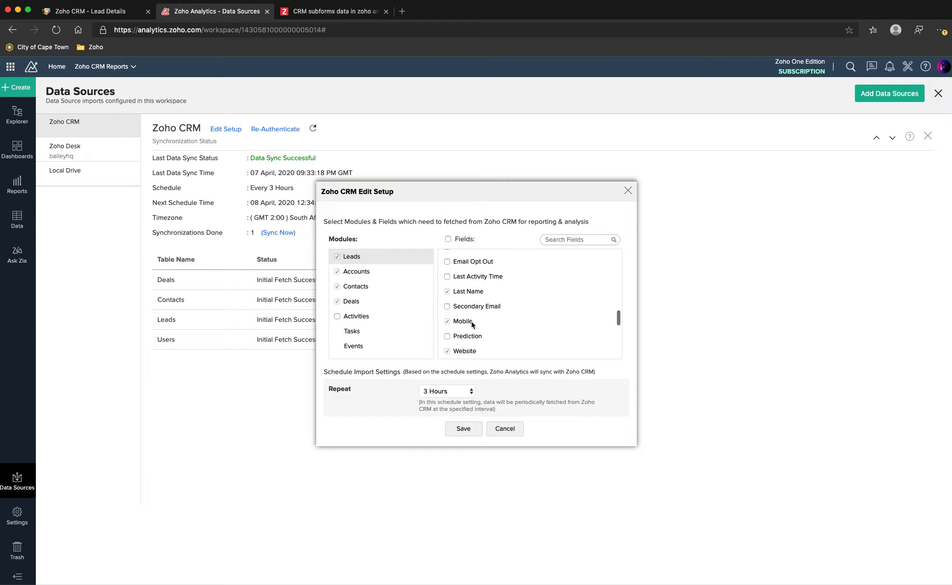
scroll(471, 324, "down", 5)
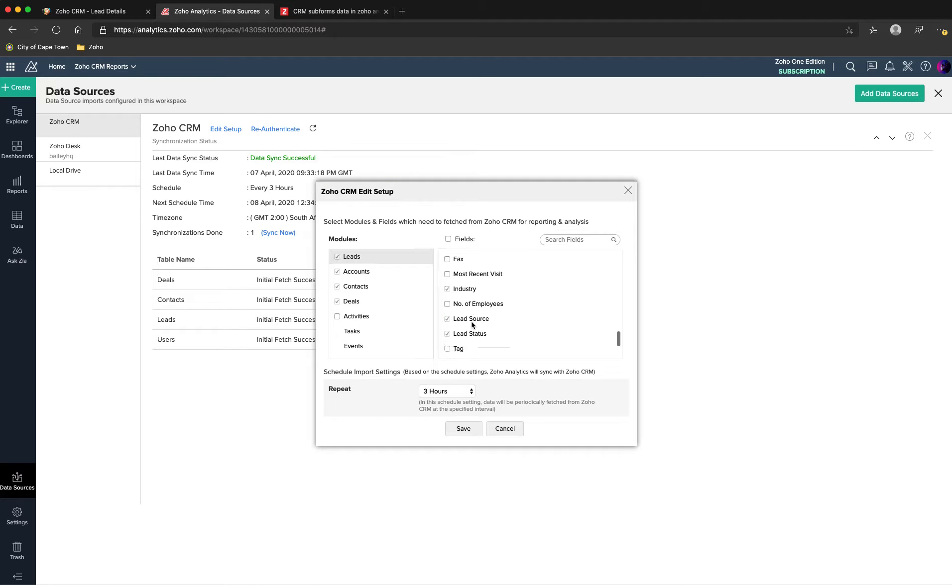
Search the Leads module fields for "sub" and for "tim", then close the setup and the data sources without saving.
left_click(571, 240)
type("sub")
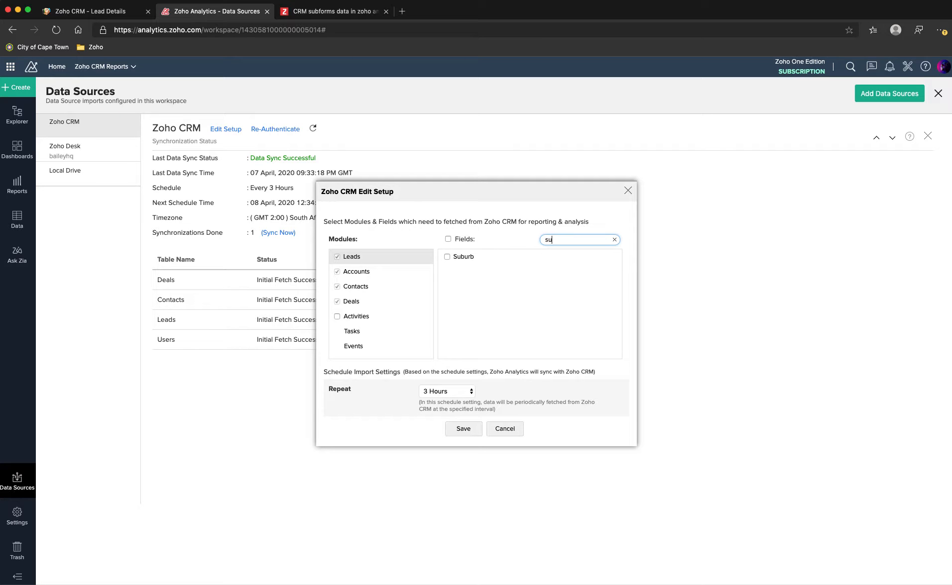
key("BackSpace")
key("BackSpace")
key("BackSpace")
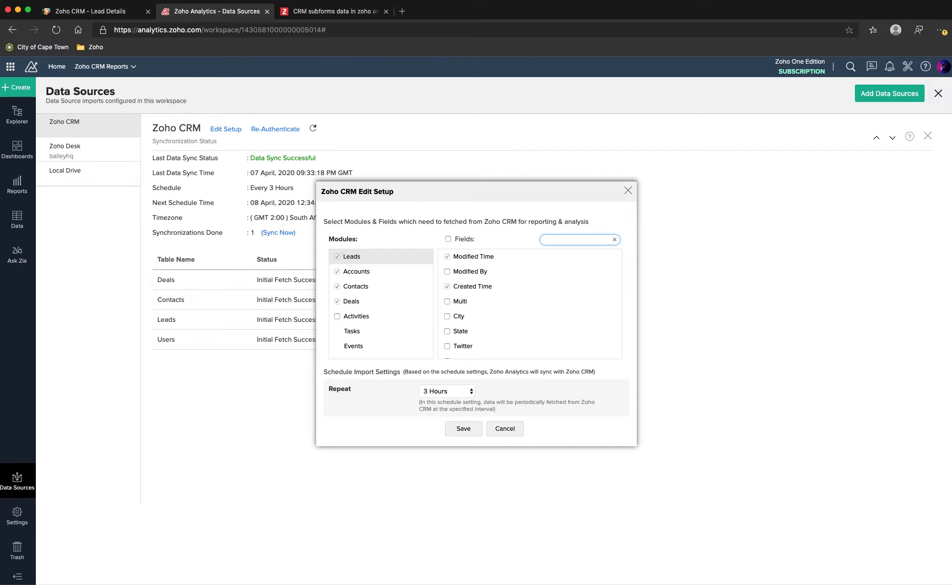
type("tim")
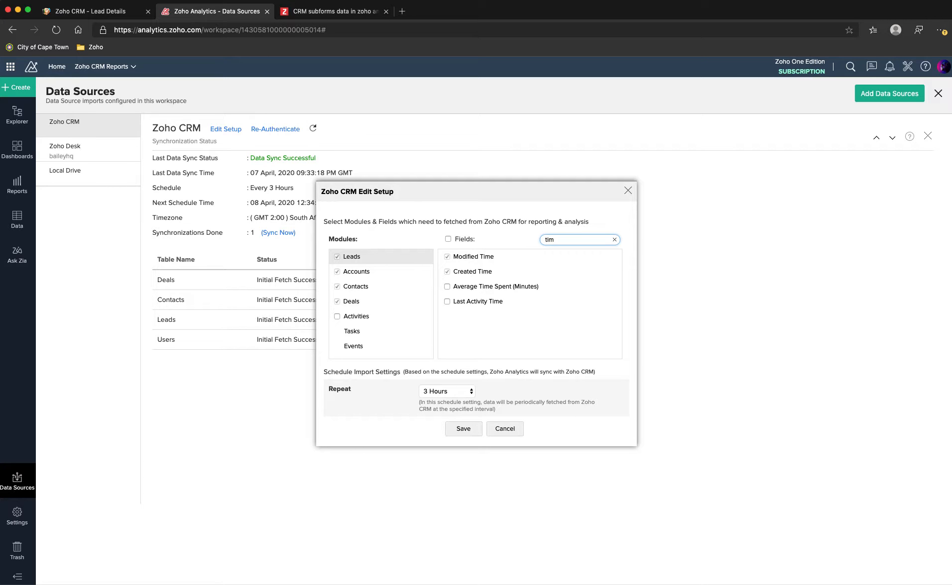
left_click(627, 191)
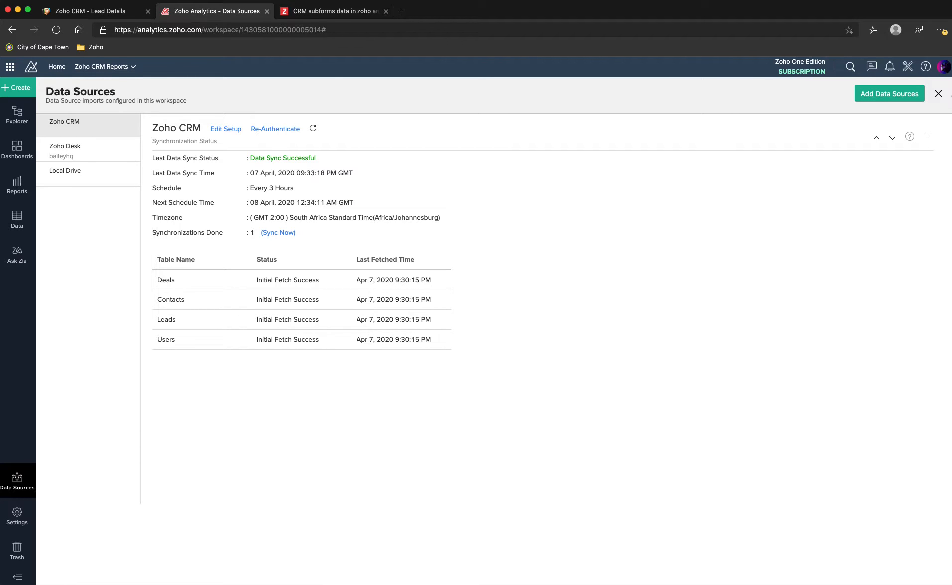
left_click(938, 94)
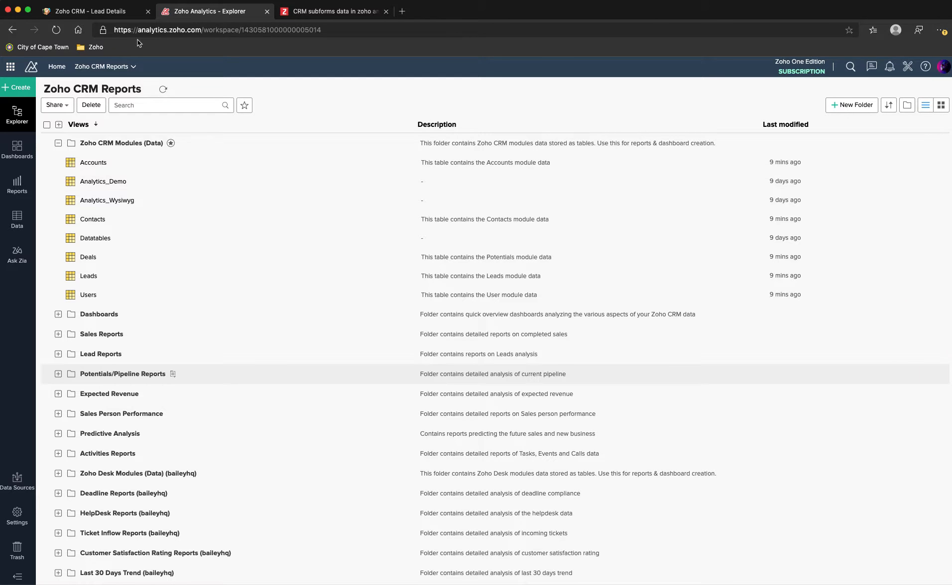
Switch to Zoho CRM and view the Timesheet Subform on the Analytics lead.
left_click(124, 12)
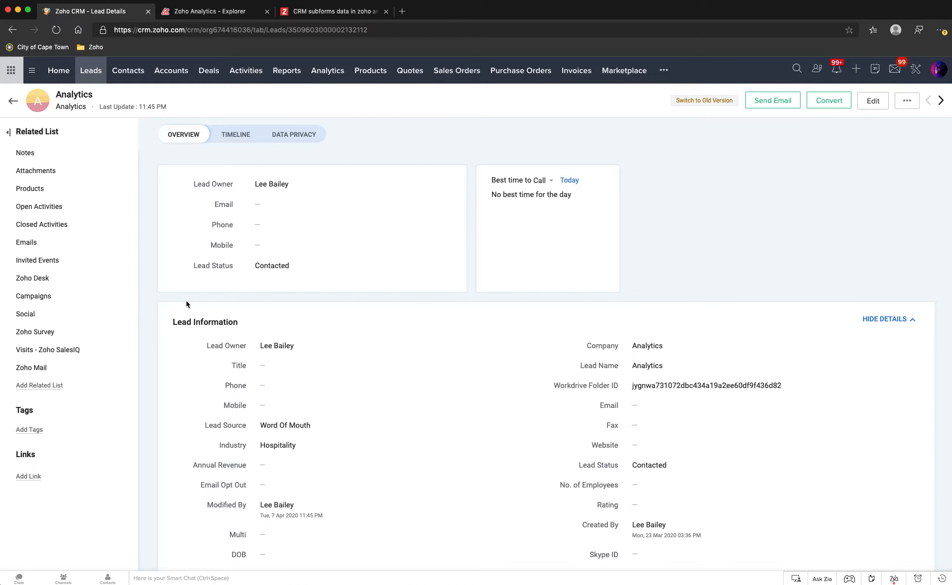
left_click(219, 11)
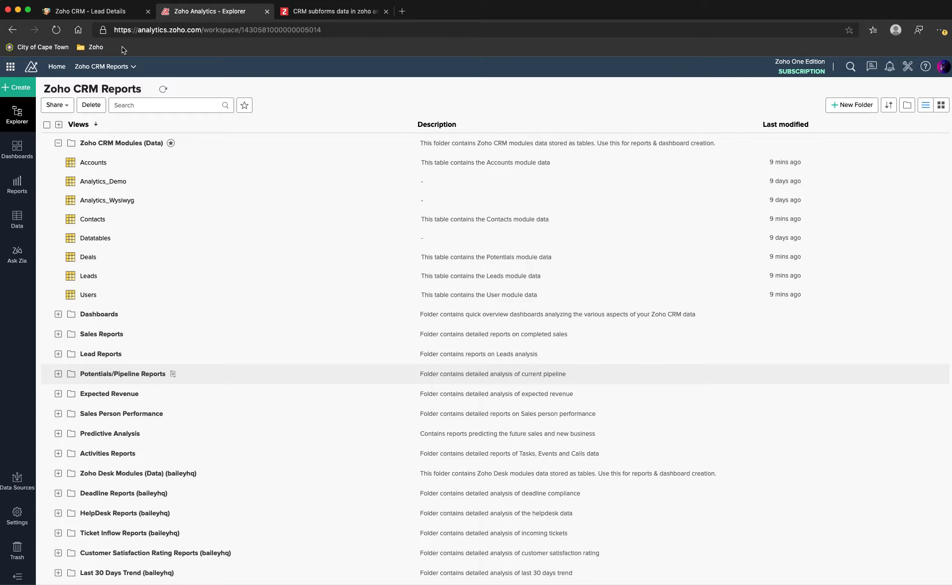
left_click(114, 14)
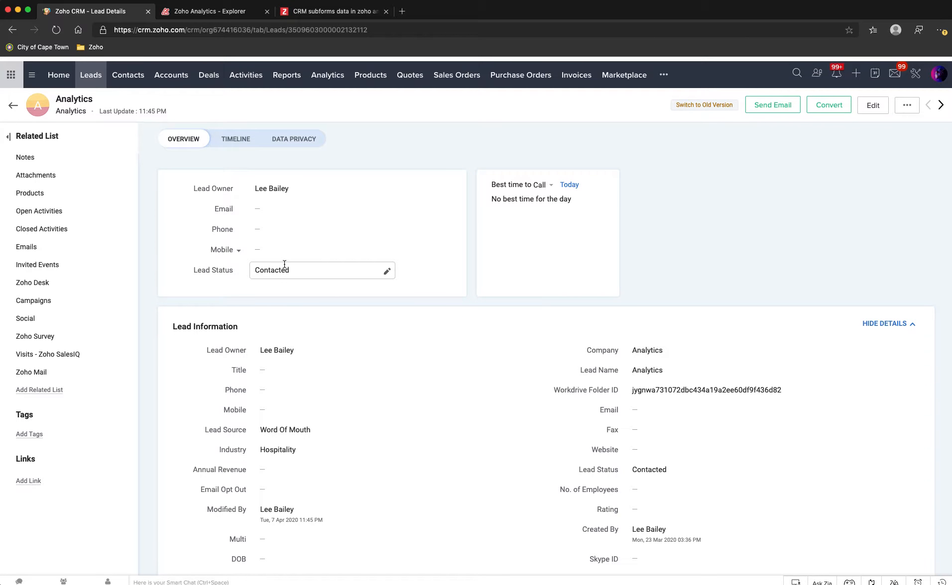
scroll(408, 408, "down", 3)
scroll(407, 407, "down", 3)
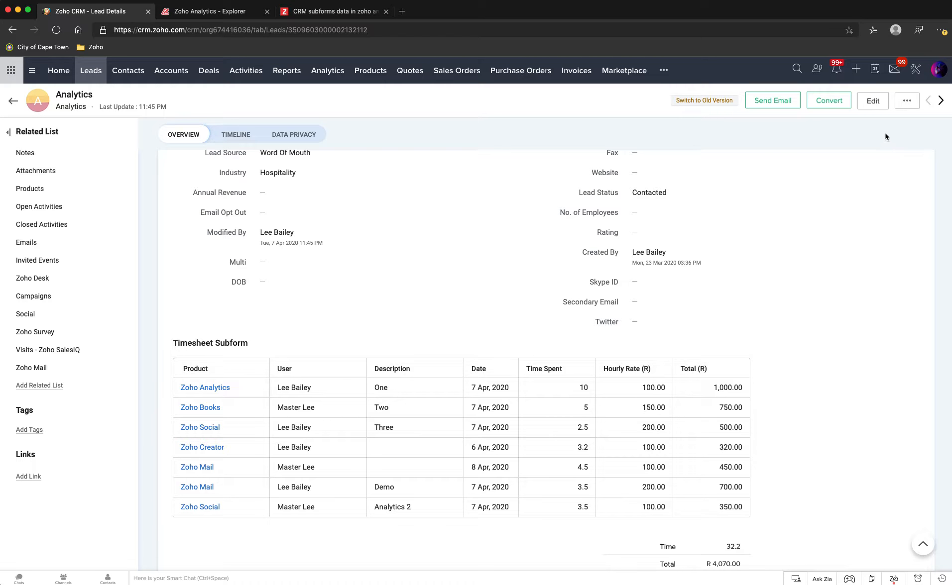
Edit the Analytics lead and add a Timesheet Subform row with product Zoho Inventory, the second listed user and description "Analytics 3".
left_click(875, 102)
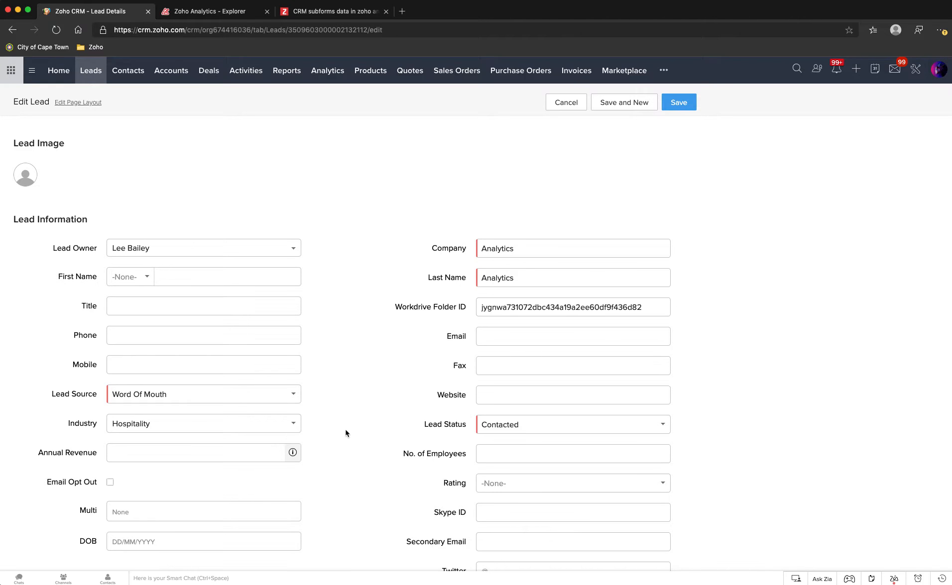
scroll(345, 429, "down", 10)
left_click(43, 293)
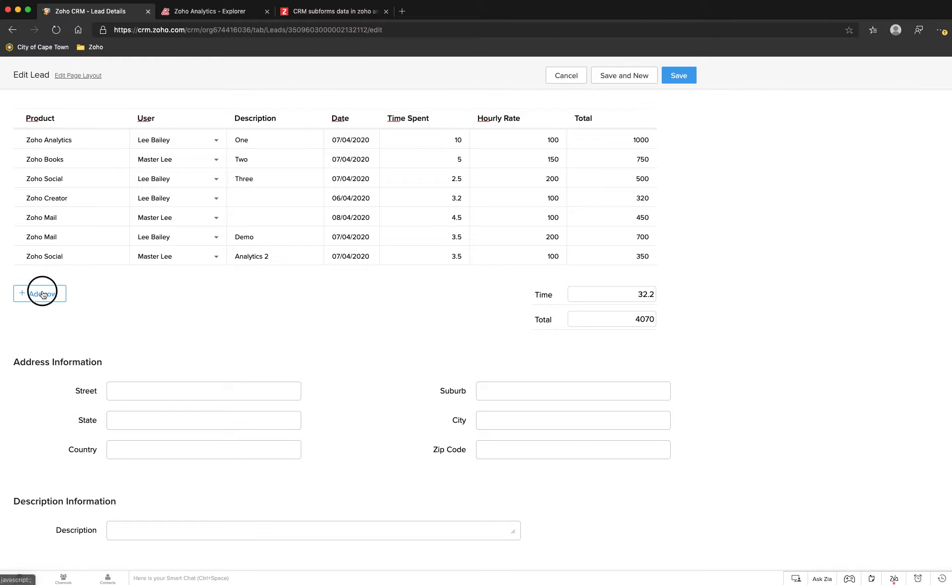
left_click(66, 276)
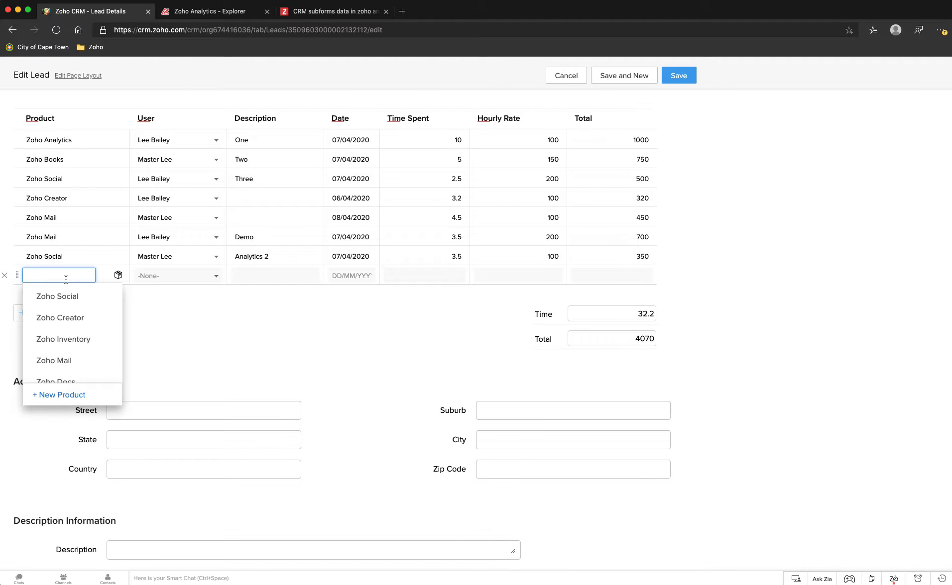
left_click(65, 330)
left_click(188, 279)
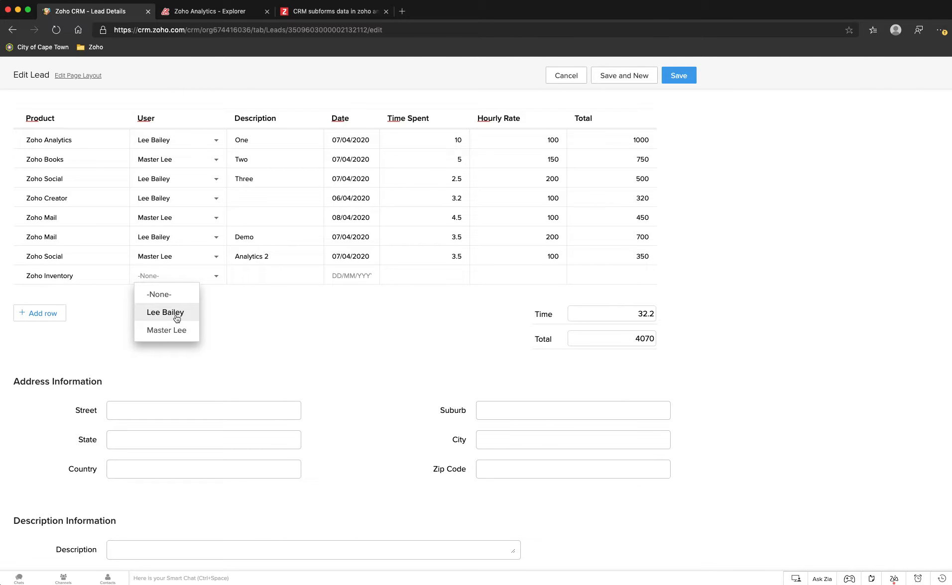
left_click(168, 330)
left_click(254, 282)
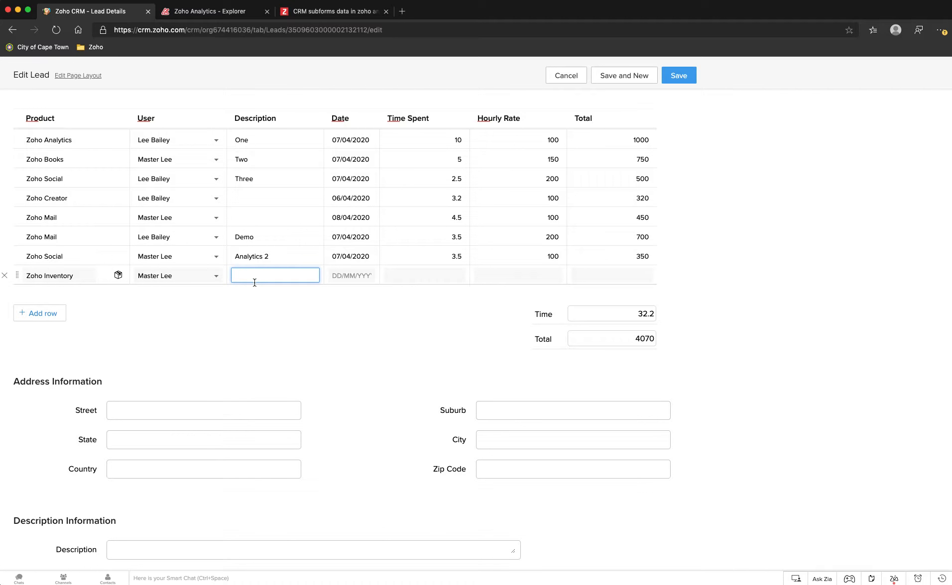
type("Analytics 3")
Complete the new timesheet row with date 07/04/2020, time spent 4.5 and hourly rate 100, save the lead and review its Timesheet Subform.
left_click(339, 275)
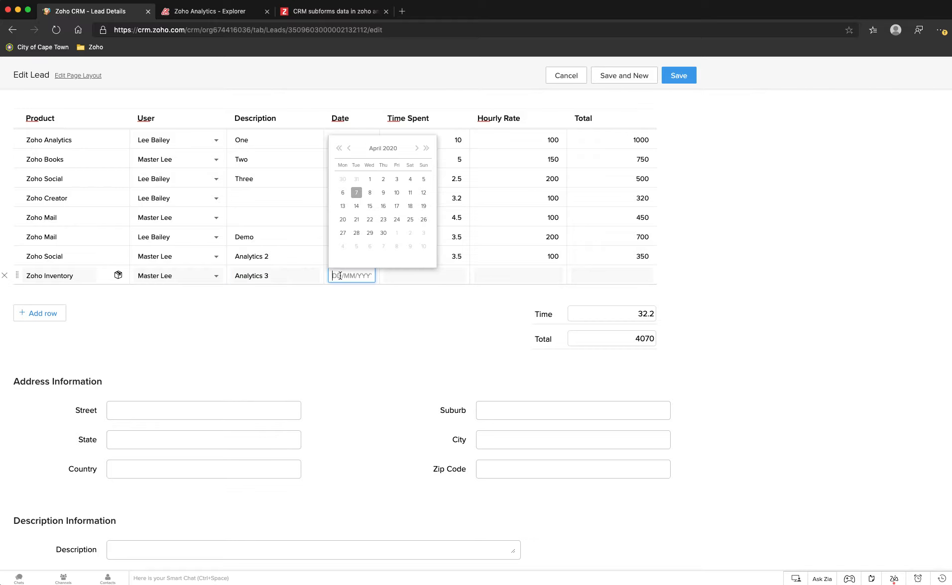
left_click(356, 193)
left_click(435, 279)
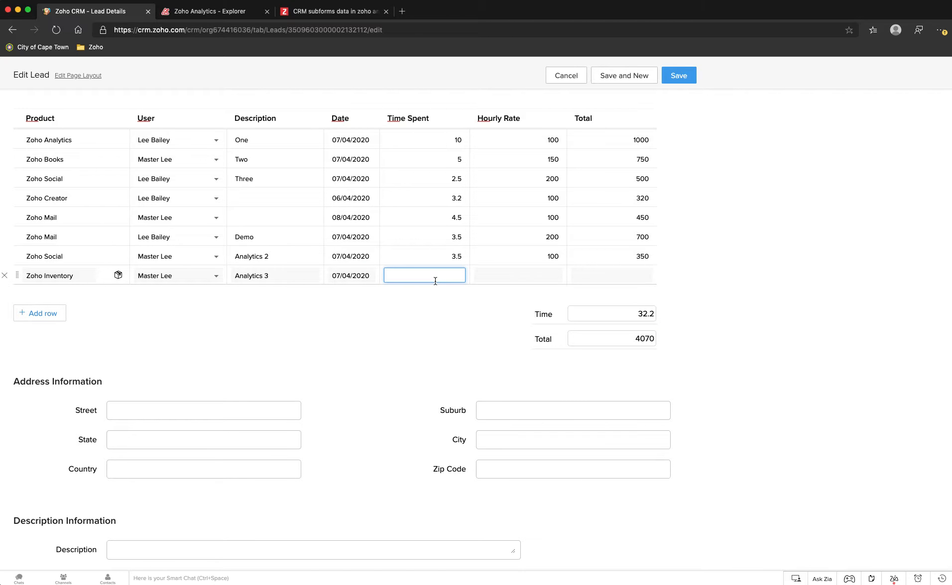
type("4.5")
left_click(510, 275)
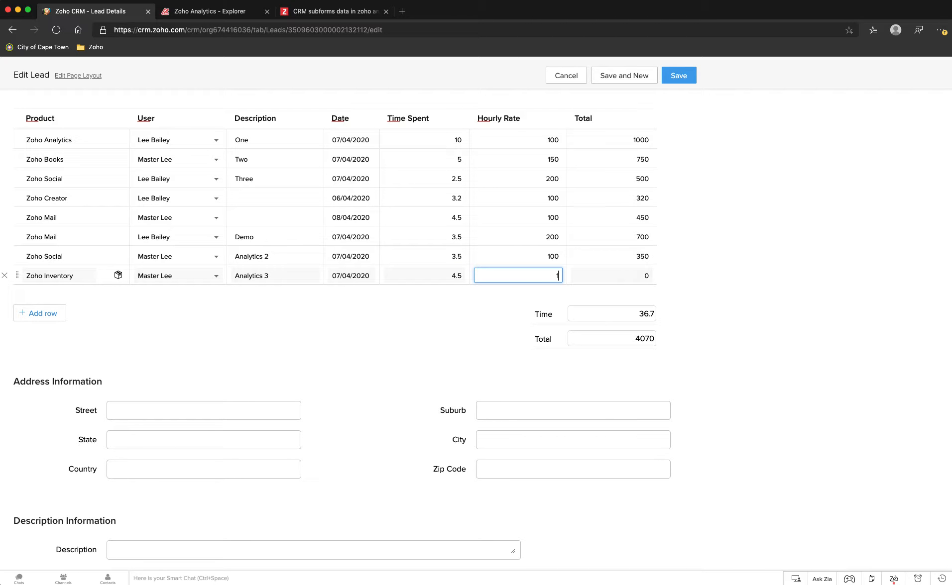
key("Tab")
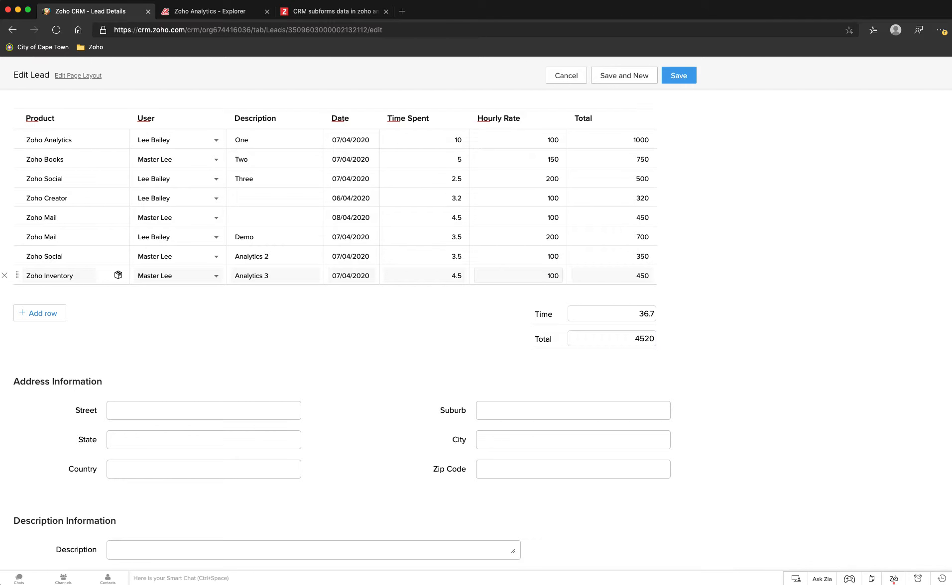
left_click(680, 77)
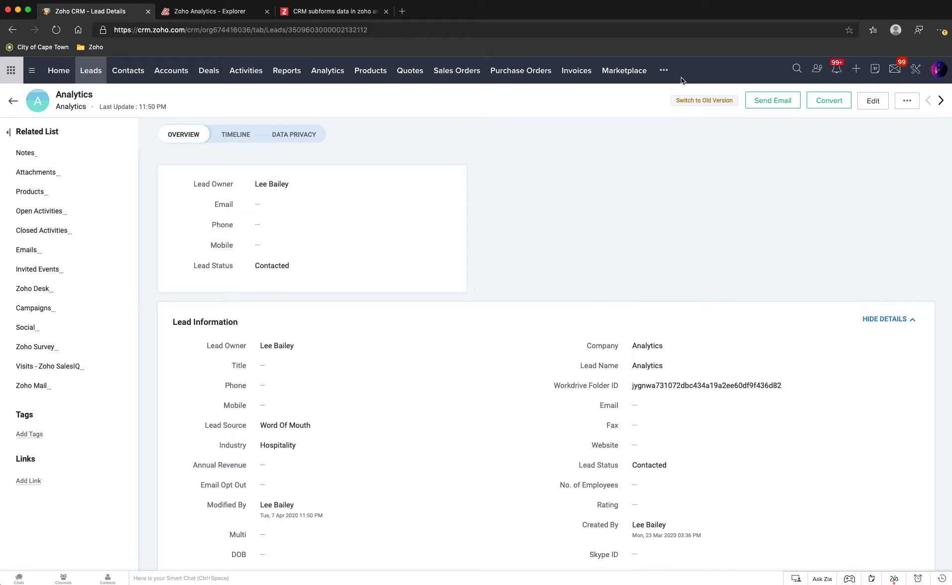
scroll(359, 387, "down", 15)
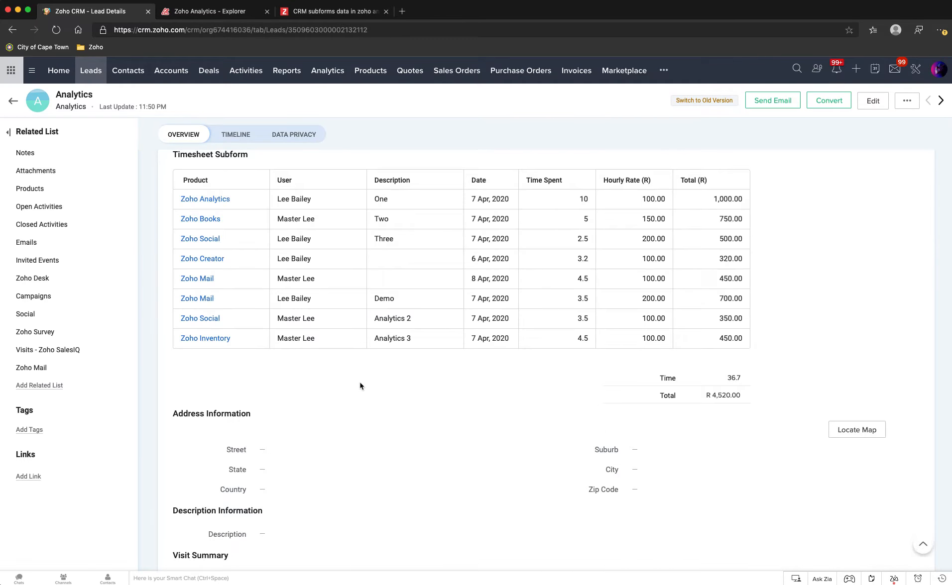
scroll(359, 387, "up", 3)
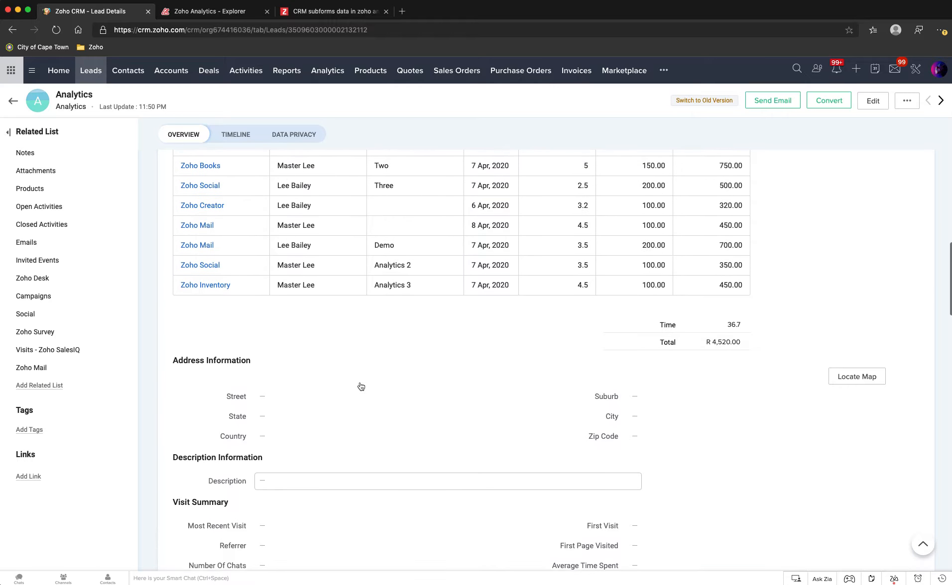
Switch to Zoho Analytics, refresh the Zoho CRM Reports views, open the Subform table and widen its Lead_ID column.
left_click(215, 12)
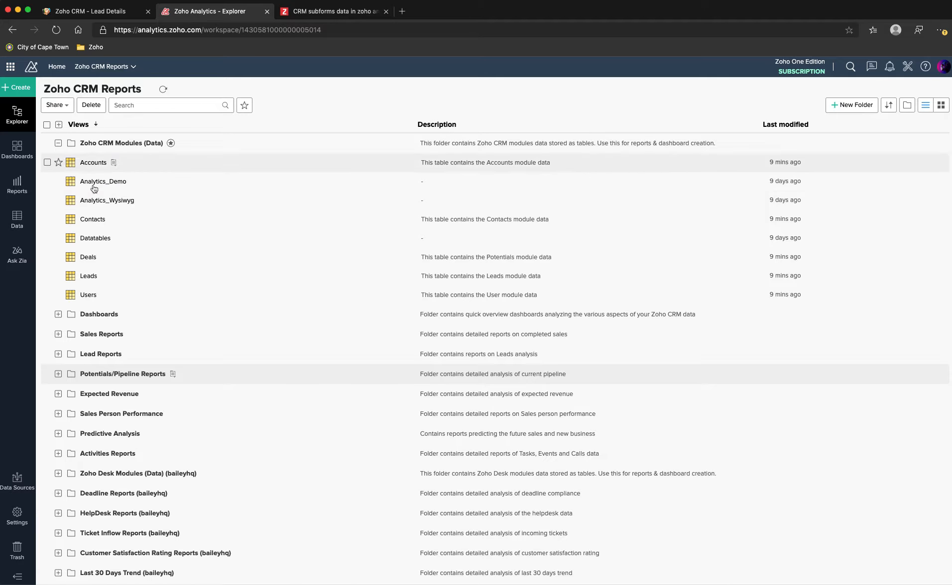
left_click(163, 92)
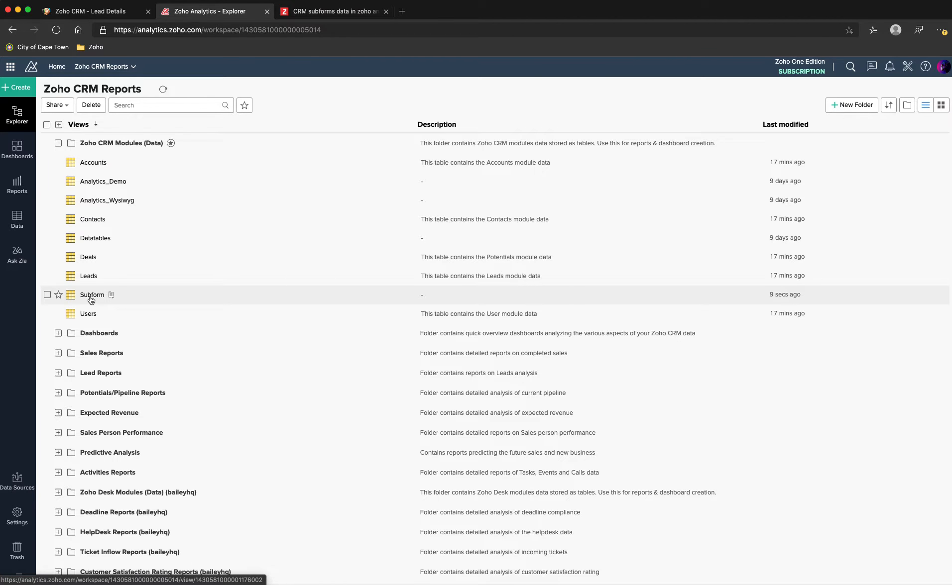
left_click(92, 297)
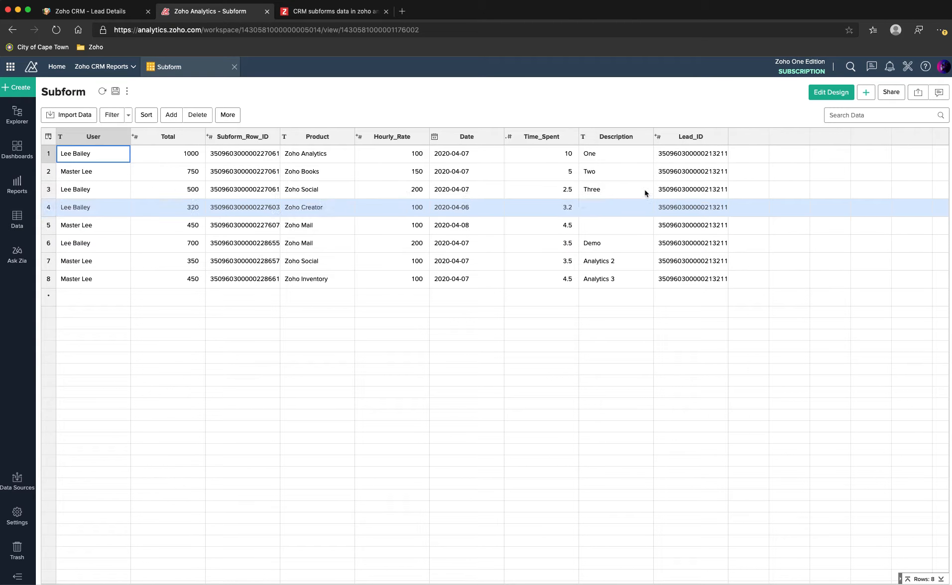
left_click_drag(727, 138, 719, 164)
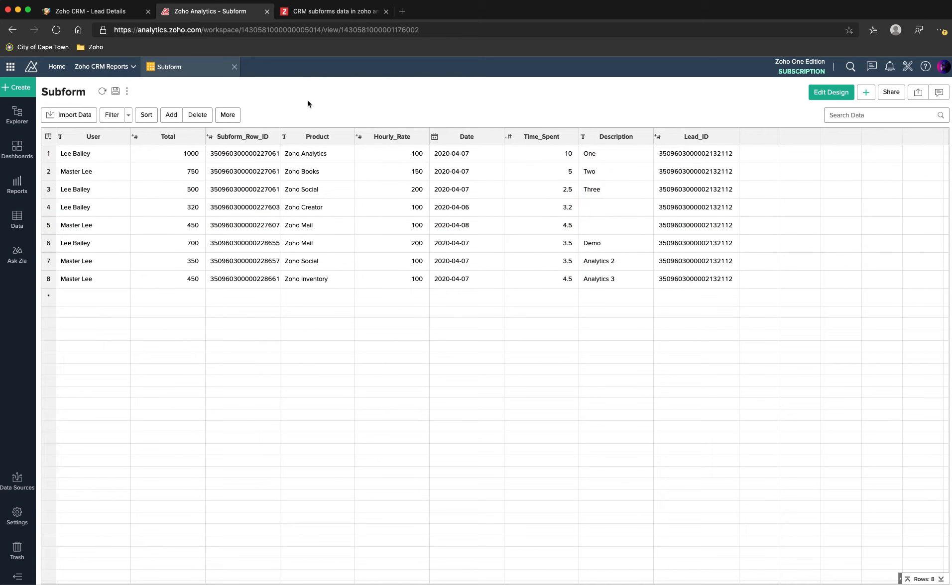
Switch to Zoho CRM, edit the Analytics lead and set the Zoho Inventory timesheet row's description to "Analytics 4".
left_click(127, 17)
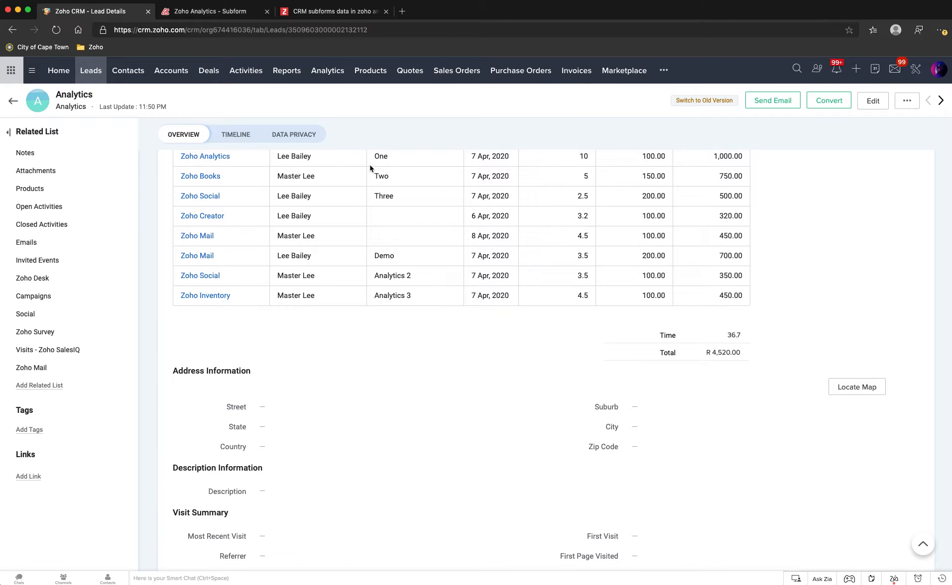
left_click(874, 102)
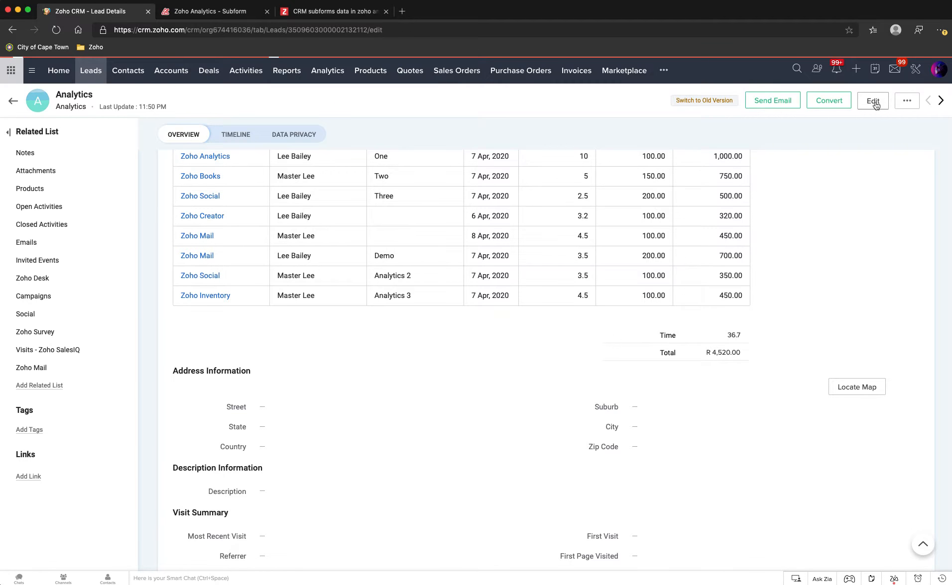
scroll(382, 431, "down", 10)
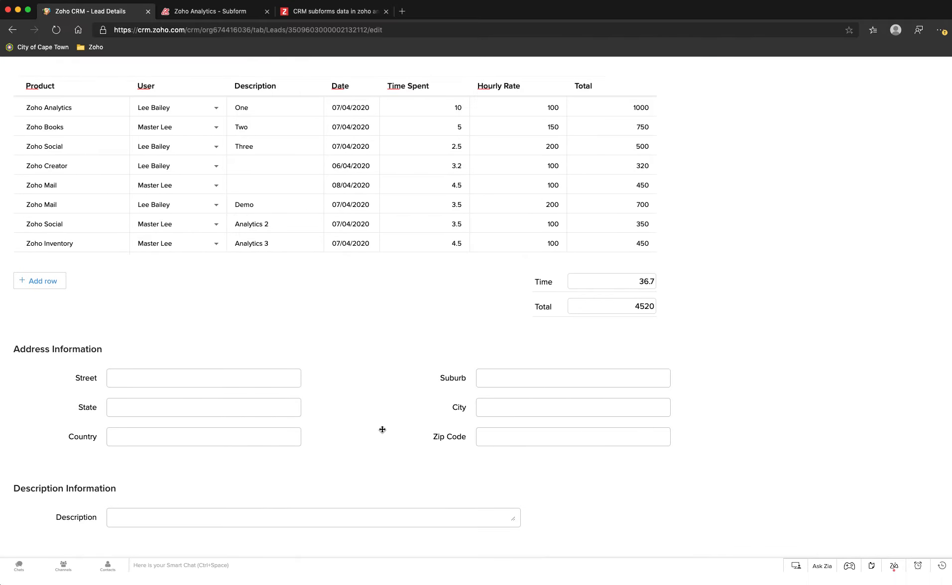
scroll(381, 431, "up", 3)
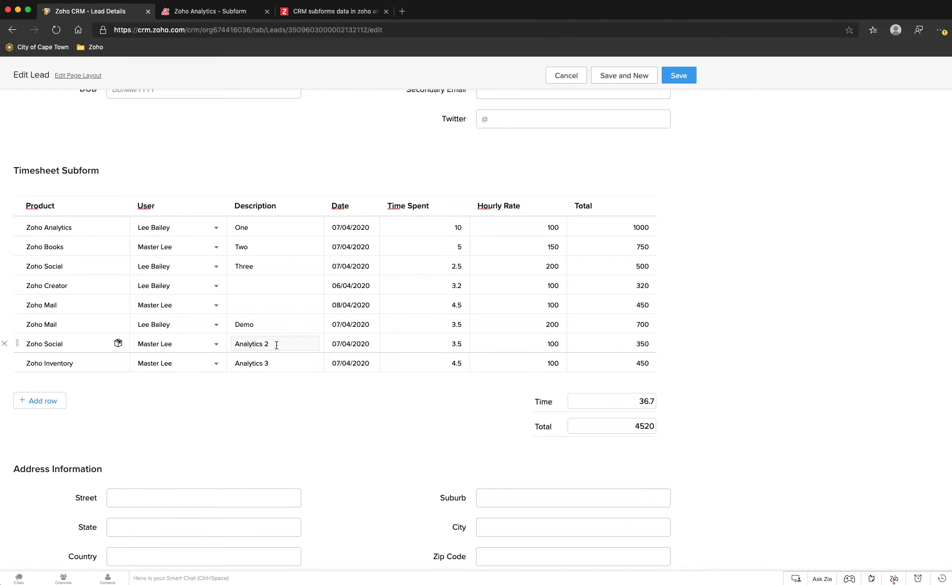
left_click(275, 362)
key("BackSpace")
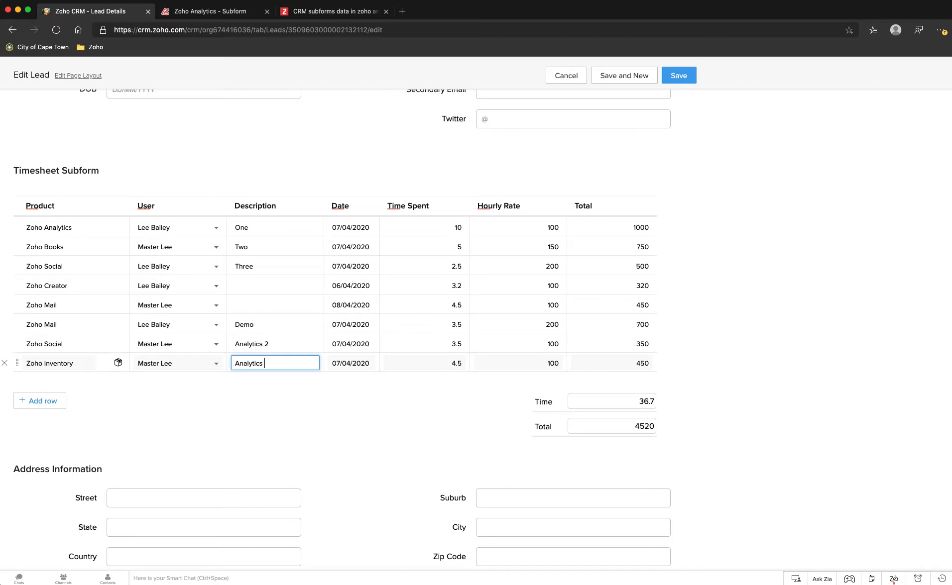
type("4")
Set the description of the Zoho Creator row to "Four" and of the Zoho Mail row dated 08/04/2020 to "Five".
left_click(243, 282)
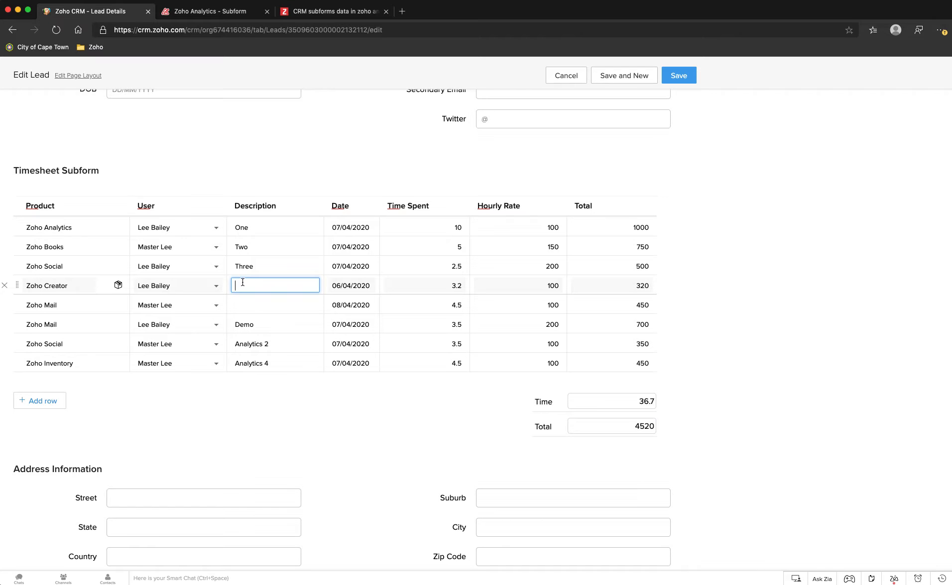
type("Four")
left_click(246, 304)
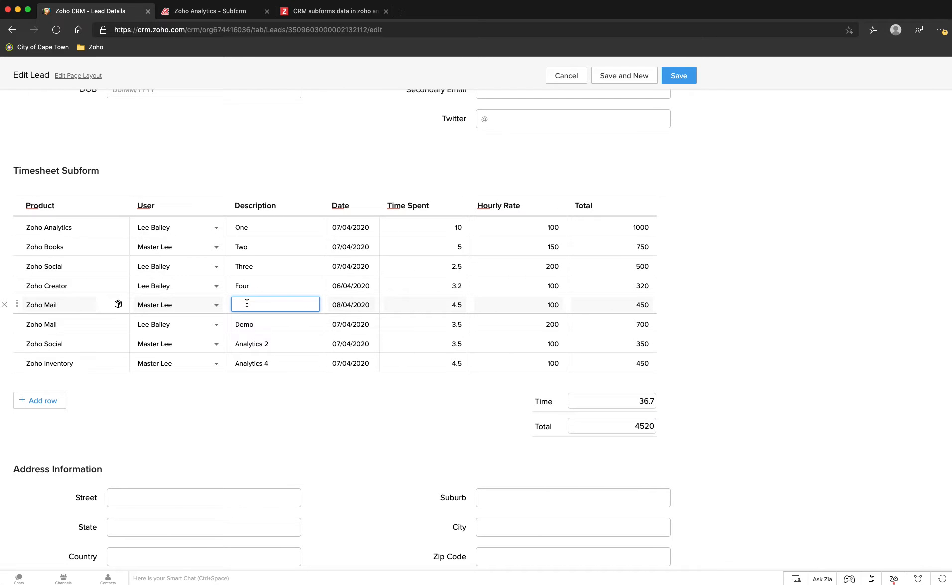
type("Five")
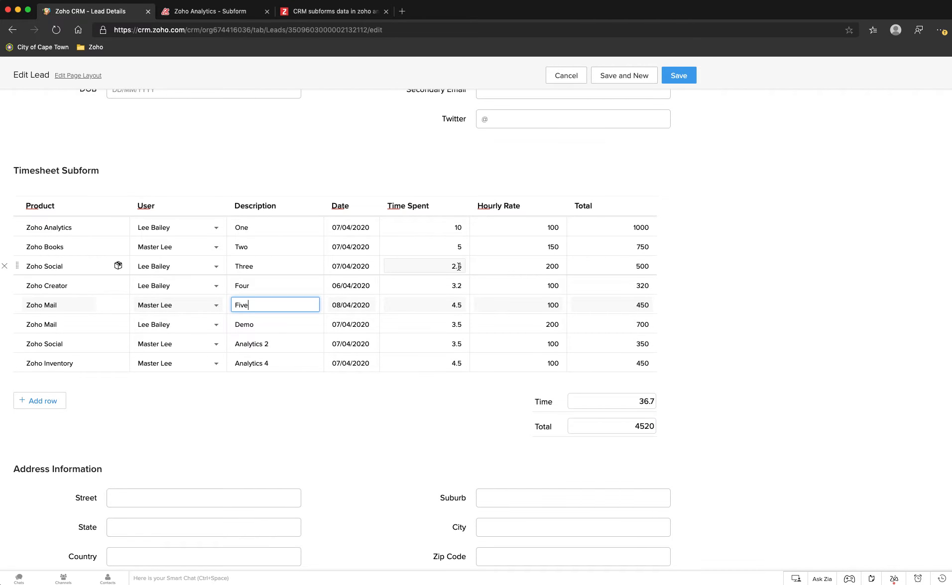
Set the hourly rate of the Zoho Social row described "Three" to 300 and save the lead.
left_click(548, 268)
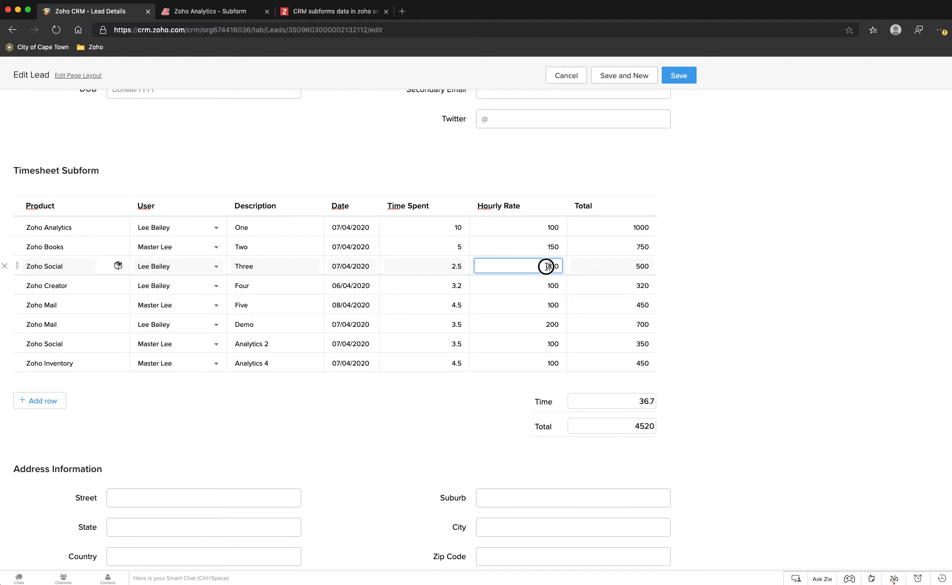
type("3")
scroll(655, 165, "up", 1)
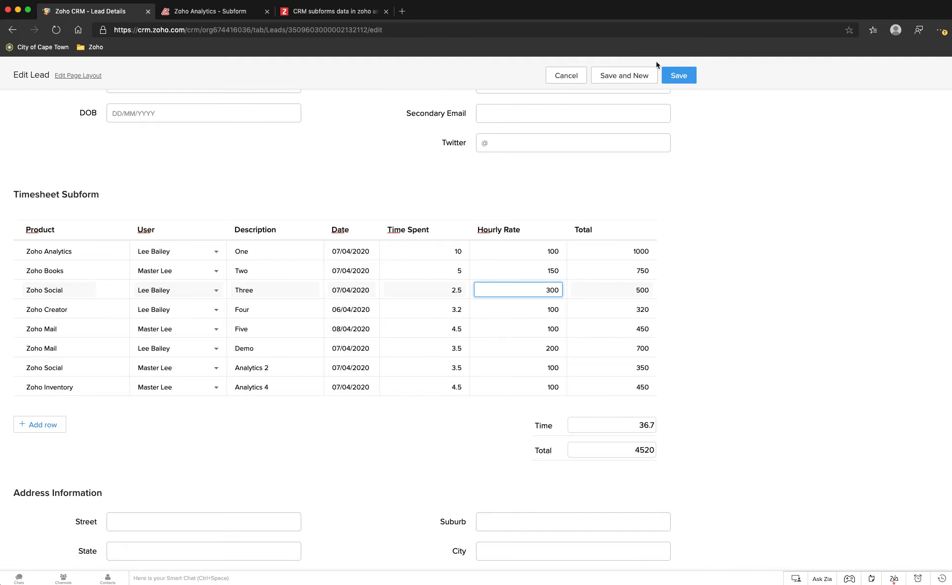
left_click(685, 81)
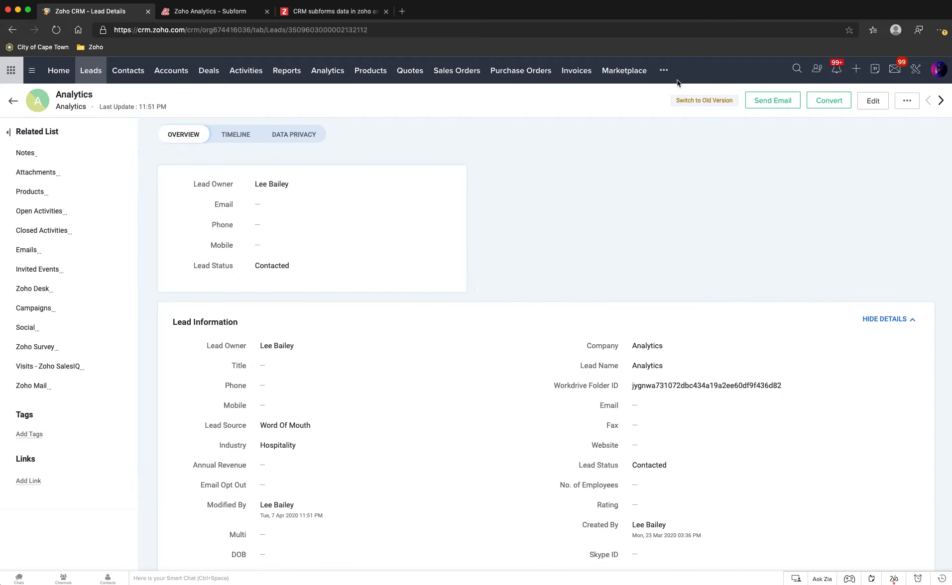
Switch to Zoho Analytics and refresh the Subform table to check the edited timesheet rows.
left_click(229, 16)
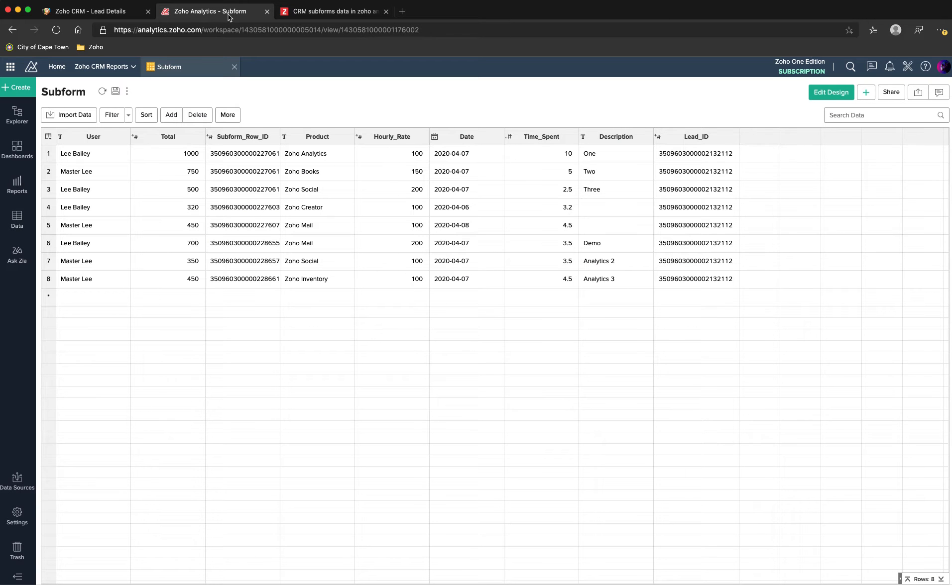
left_click(103, 92)
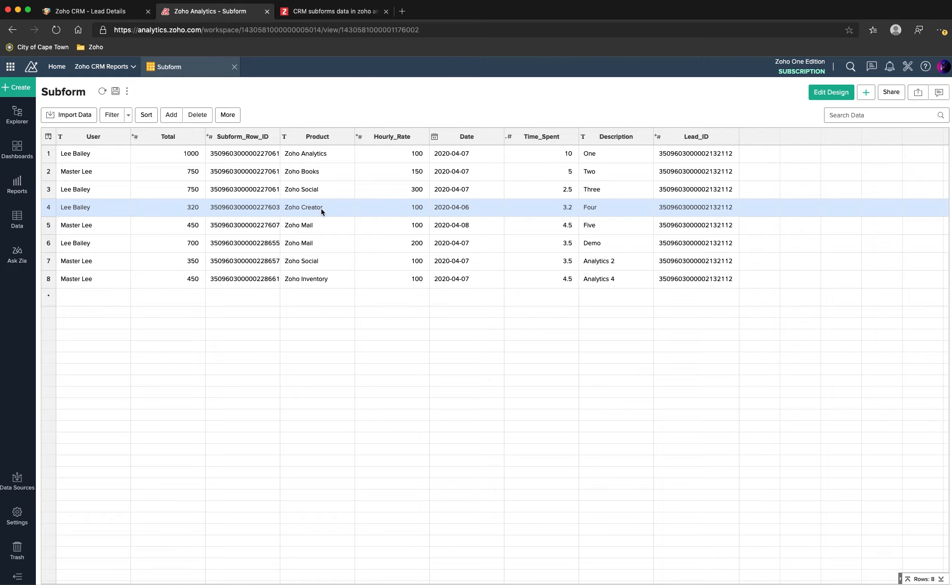
Create a query table and change its sample statement to SELECT * FROM "Leads" inner join.
left_click(26, 92)
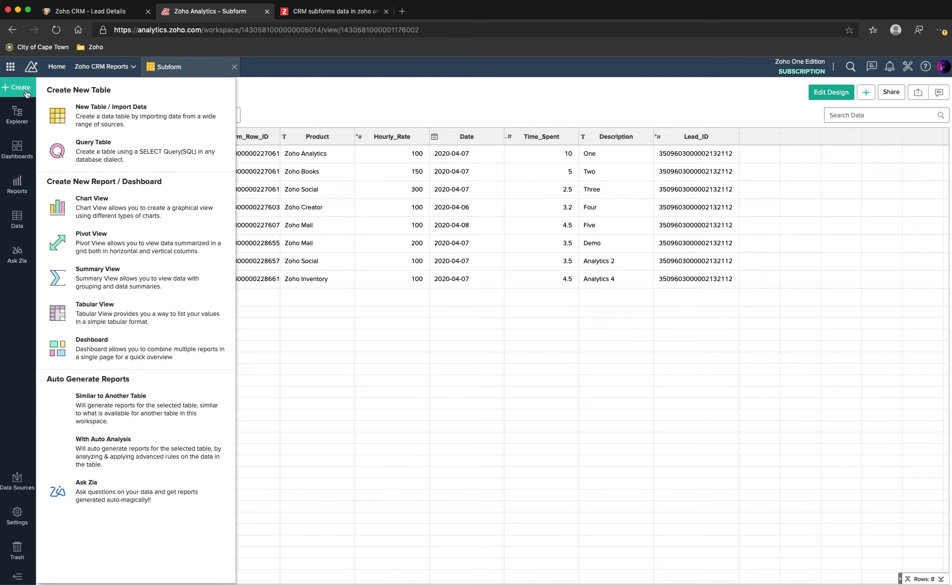
left_click(106, 149)
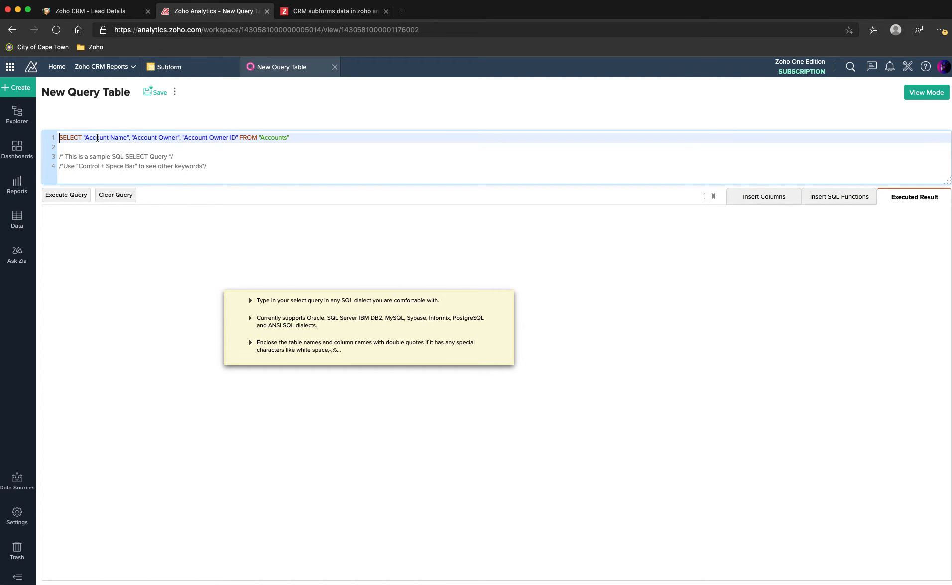
left_click_drag(84, 138, 237, 137)
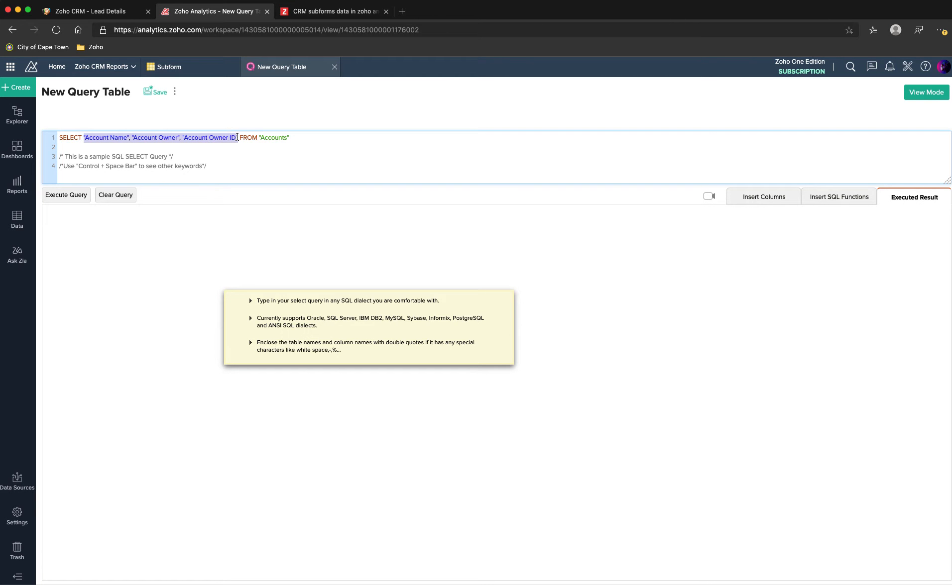
type("*")
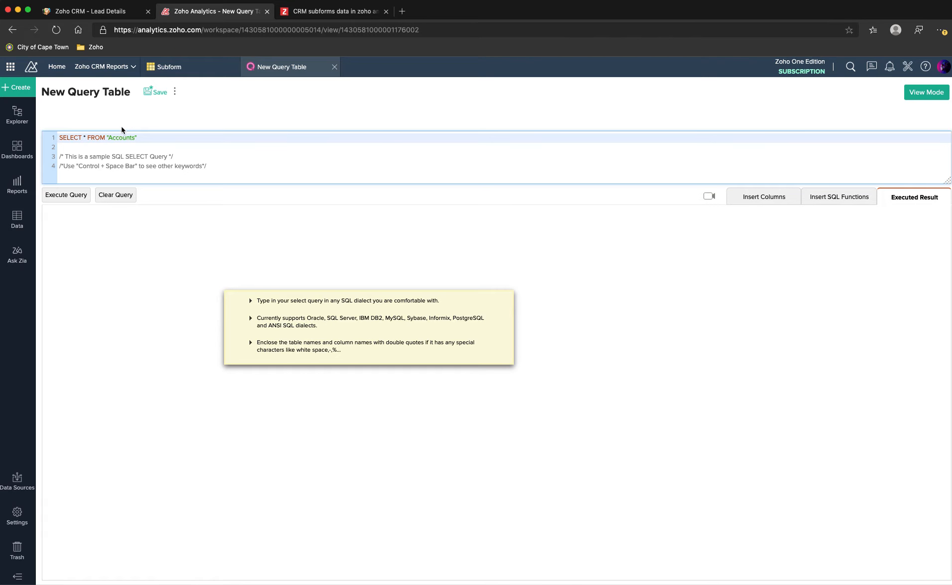
double_click(118, 138)
type("Leads\" inner join")
Find the Subform table among the insertable columns and add "Subform" on after the inner join in the query.
left_click(764, 197)
left_click(834, 218)
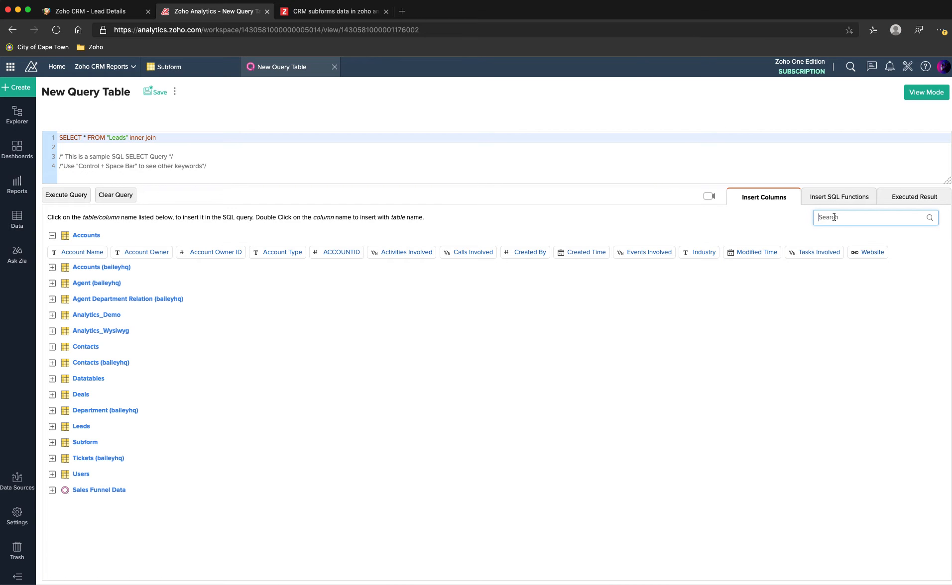
type("subform")
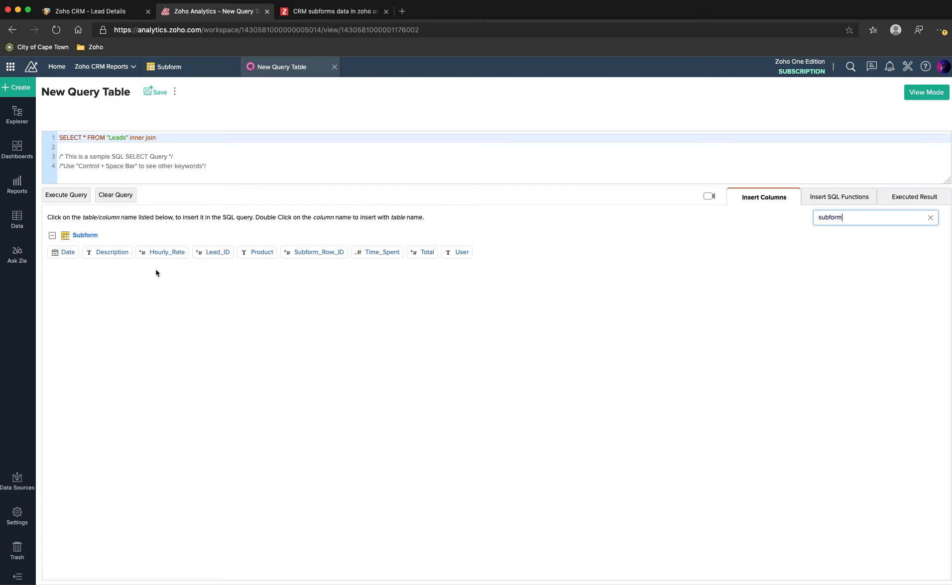
left_click(85, 235)
type("on")
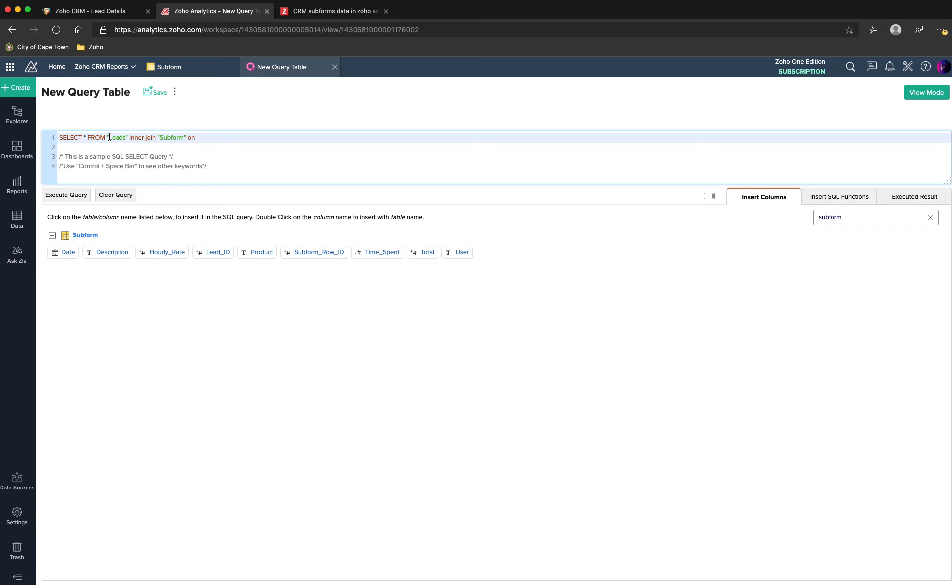
Start the join condition with "Leads". on one side and set it equal to "Subform"."Lead_ID".
left_click_drag(107, 137, 128, 138)
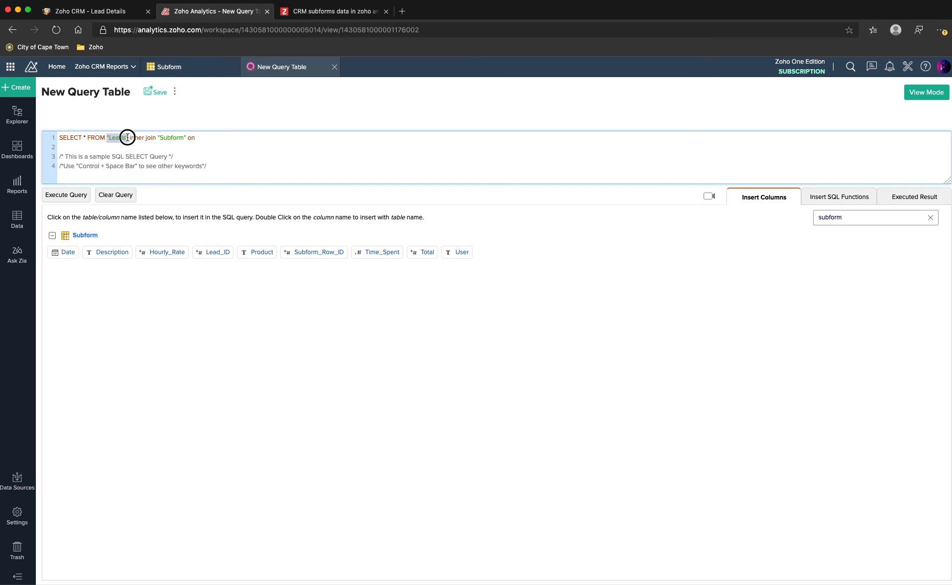
left_click(197, 142)
type("\"Leads\"")
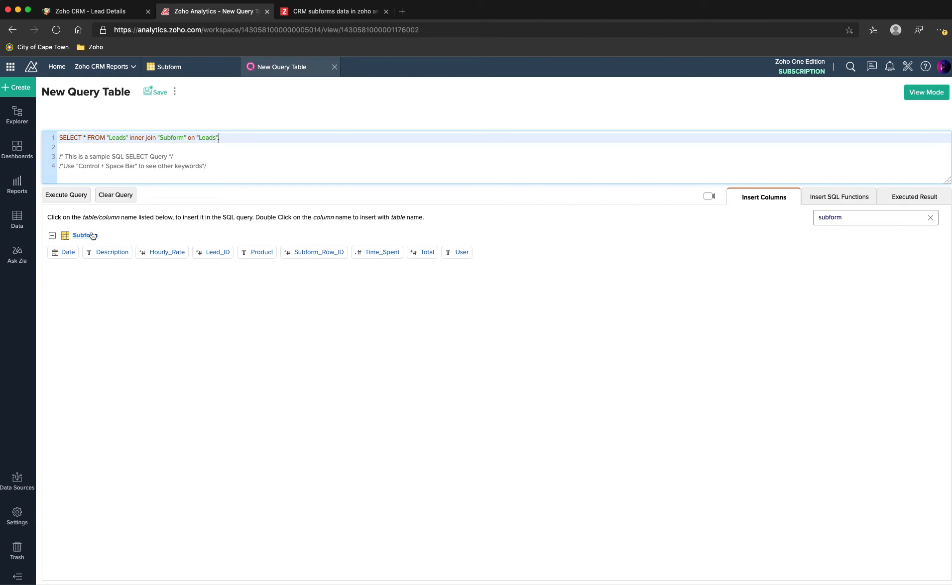
type("=")
left_click(92, 235)
left_click(211, 252)
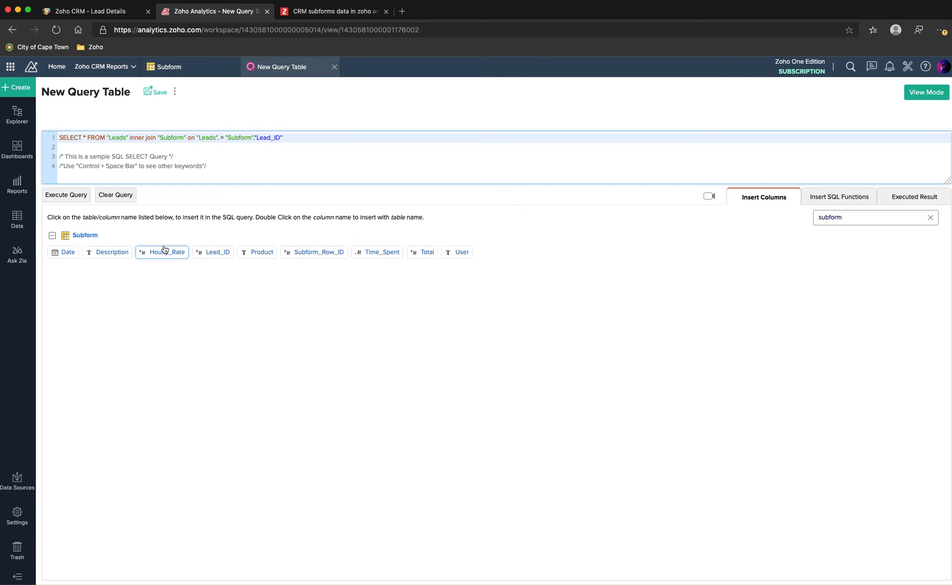
Look up the Leads table's columns and insert "LEADID" after "Leads". in the join condition.
left_click_drag(847, 218, 804, 217)
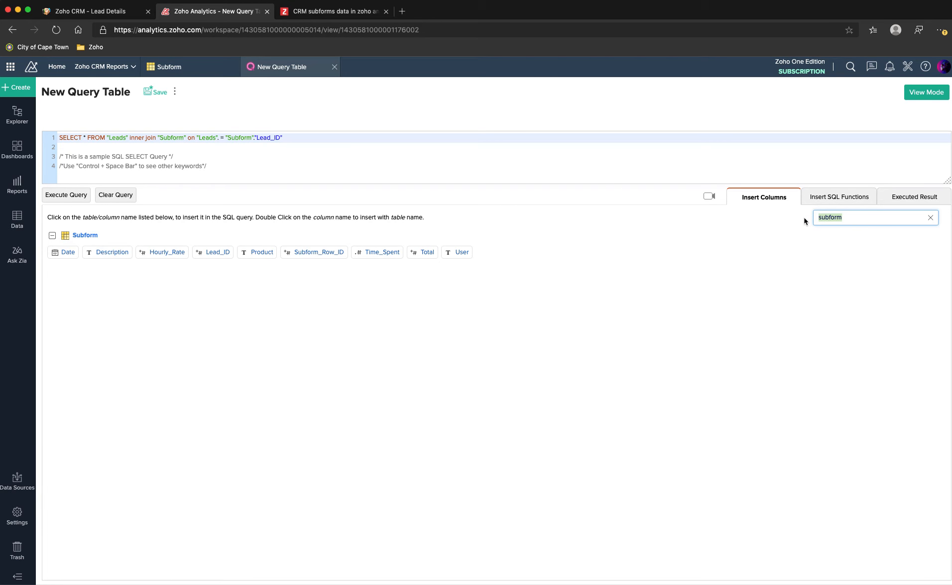
type("leads")
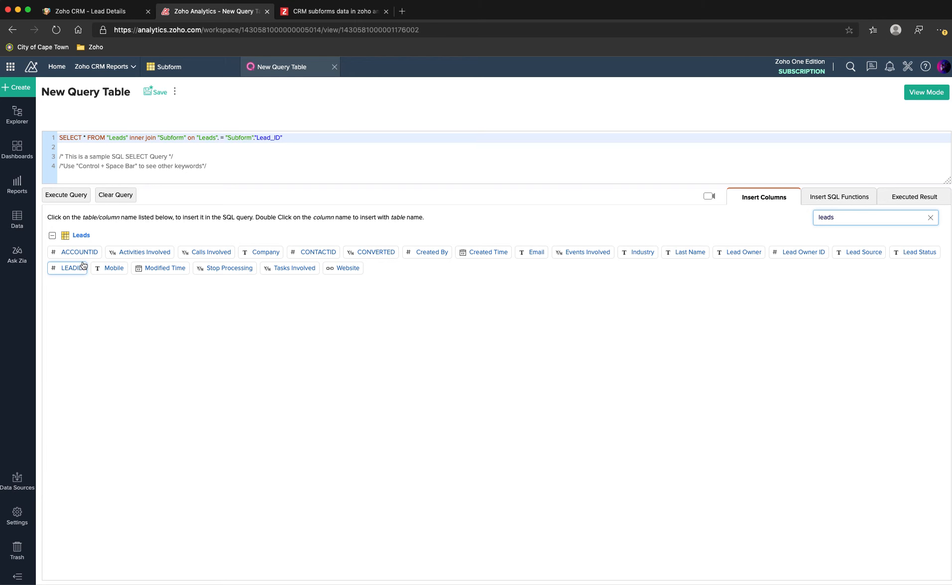
left_click(219, 138)
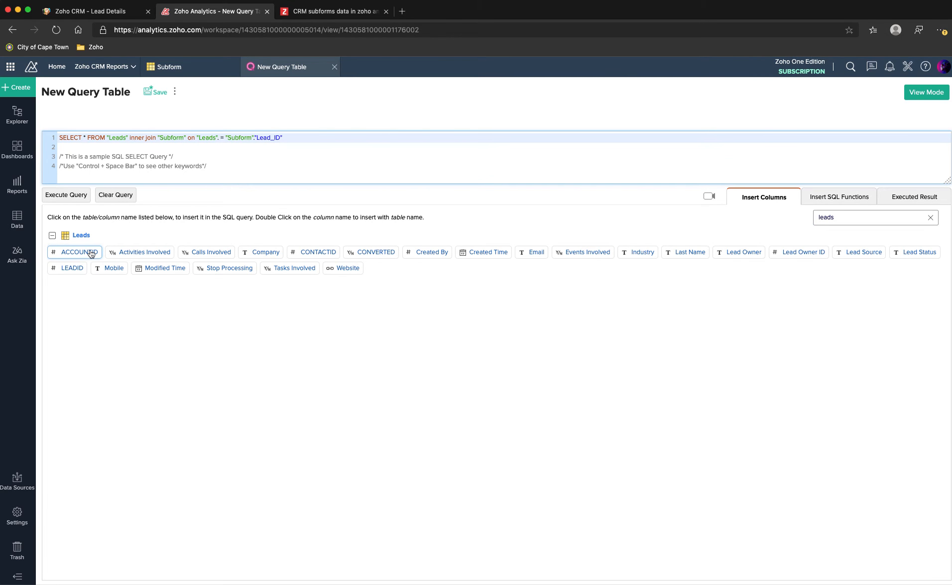
left_click(78, 269)
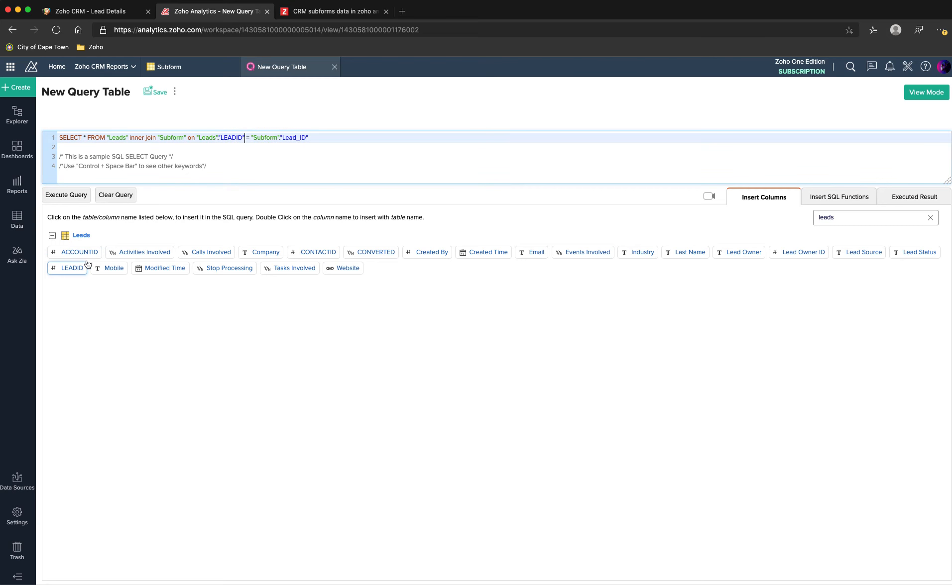
Change the selected columns of the query to "Subform".* and execute it.
left_click(85, 138)
left_click_drag(251, 138, 279, 137)
key("super+c")
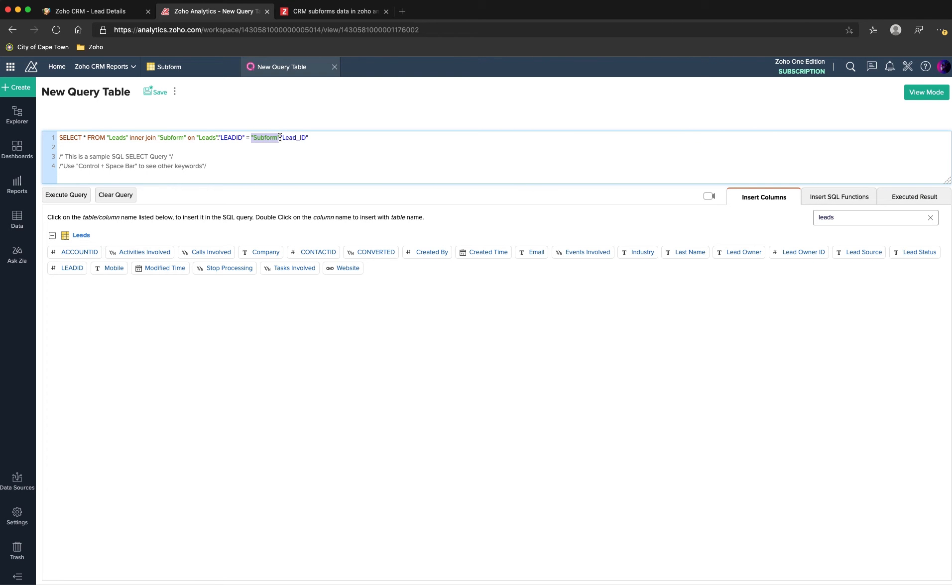
left_click(83, 138)
key("super+v")
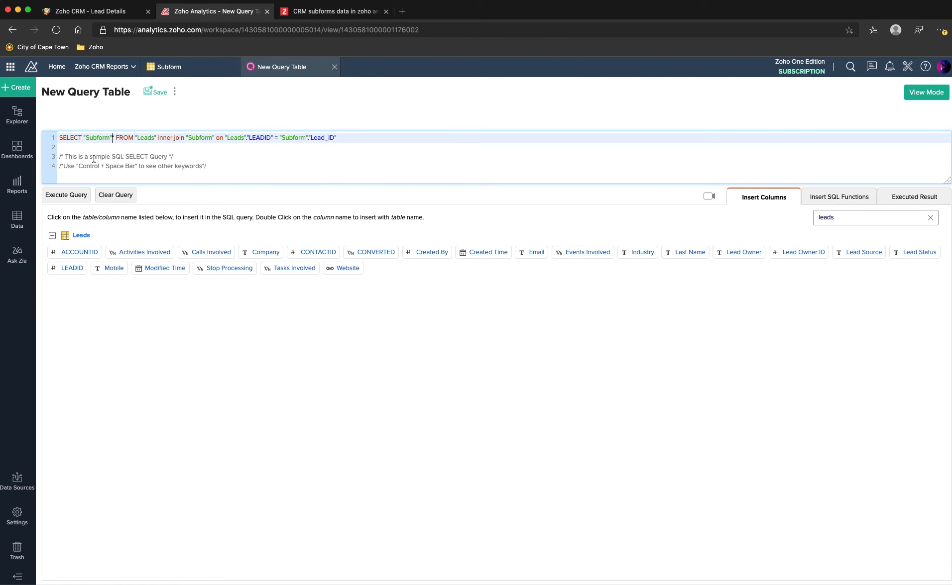
type(".*")
left_click(75, 195)
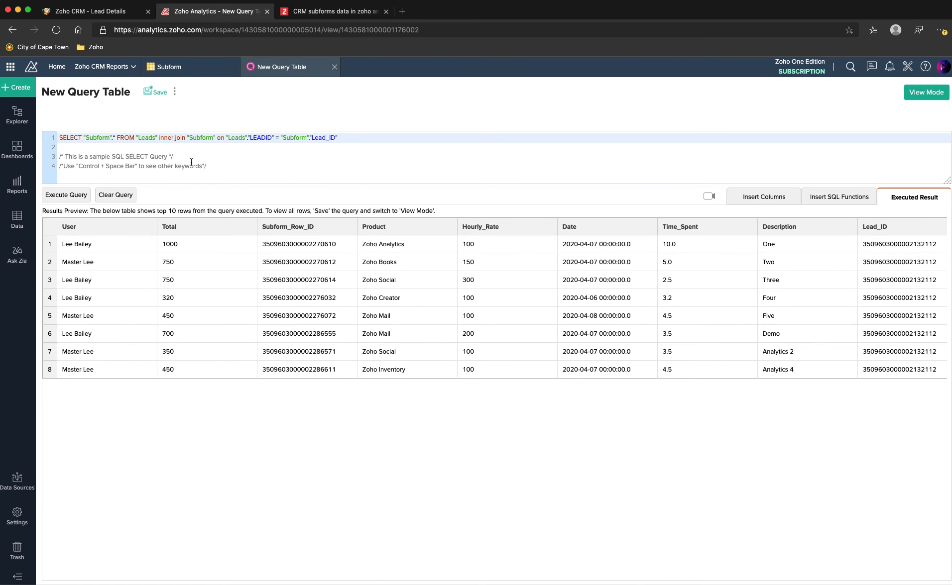
left_click_drag(84, 138, 112, 138)
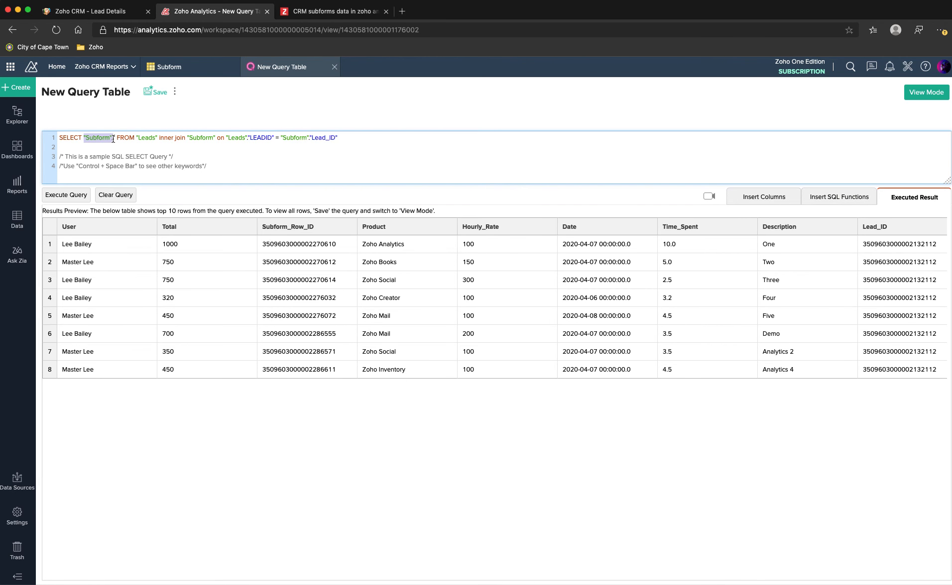
left_click(150, 138)
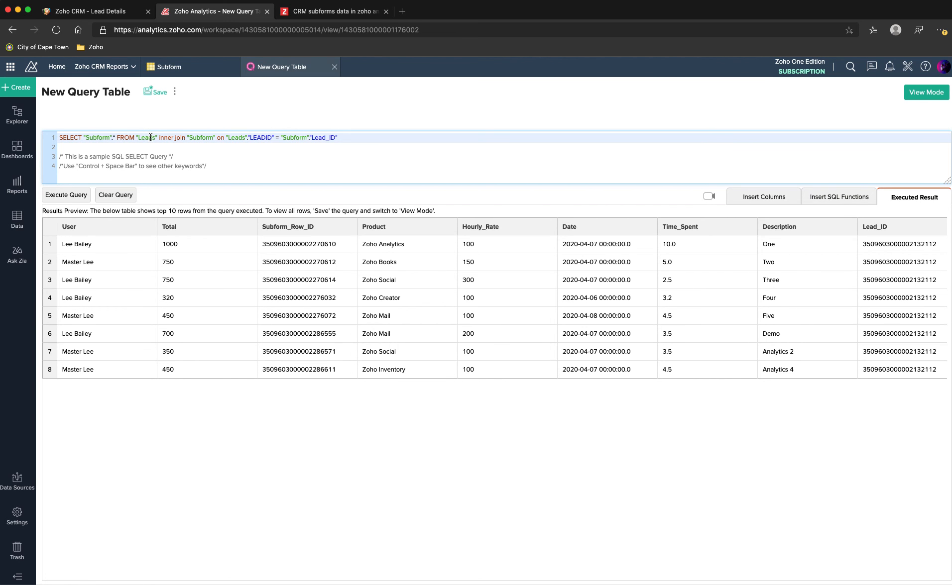